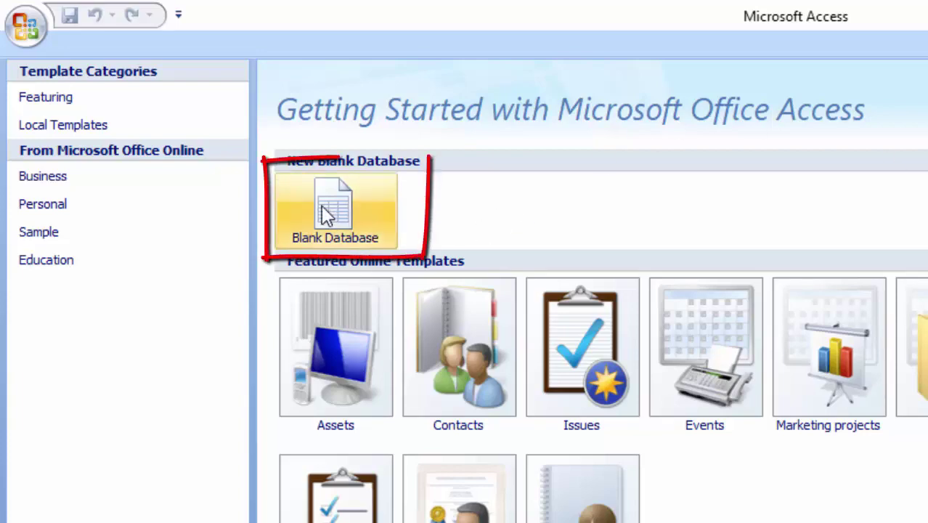
# Create a blank database named Database49.accdb, which opens on an empty Table1
pyautogui.click(321, 205)
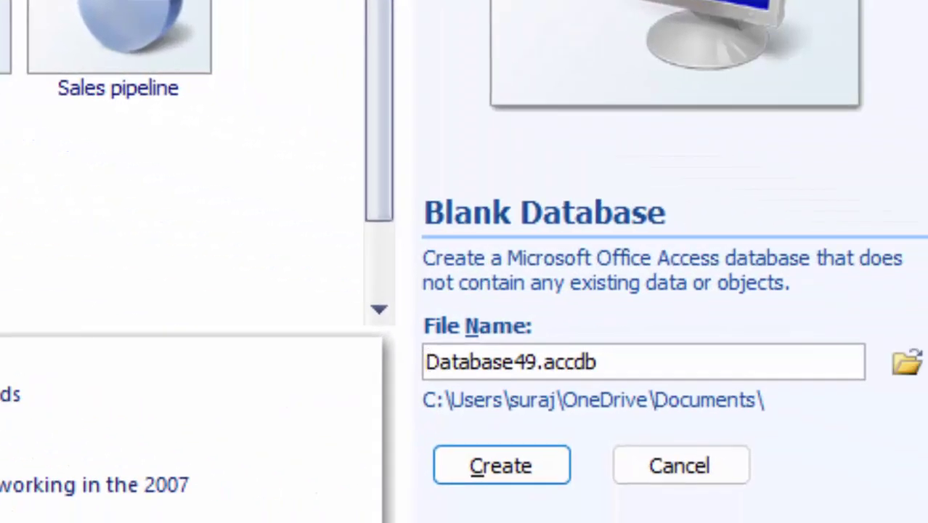
pyautogui.click(608, 361)
pyautogui.moveTo(607, 361); pyautogui.dragTo(546, 374)
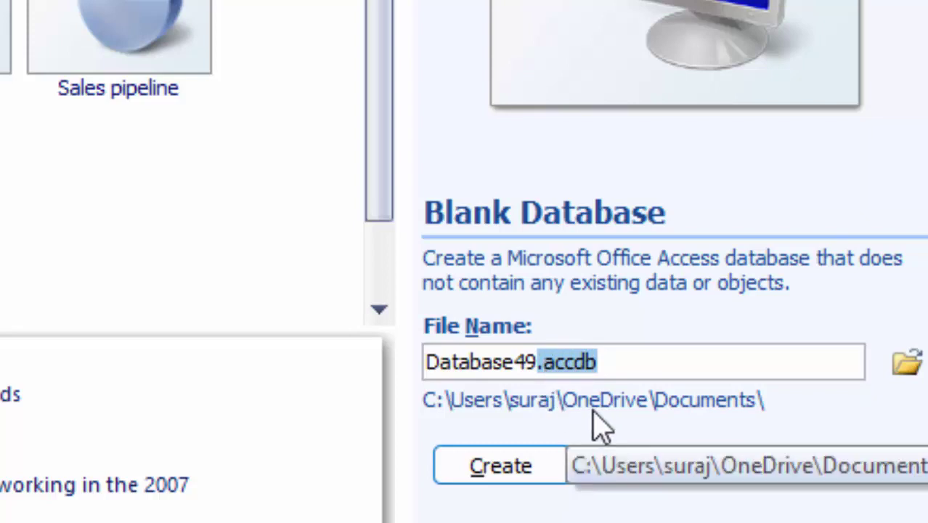
pyautogui.click(524, 477)
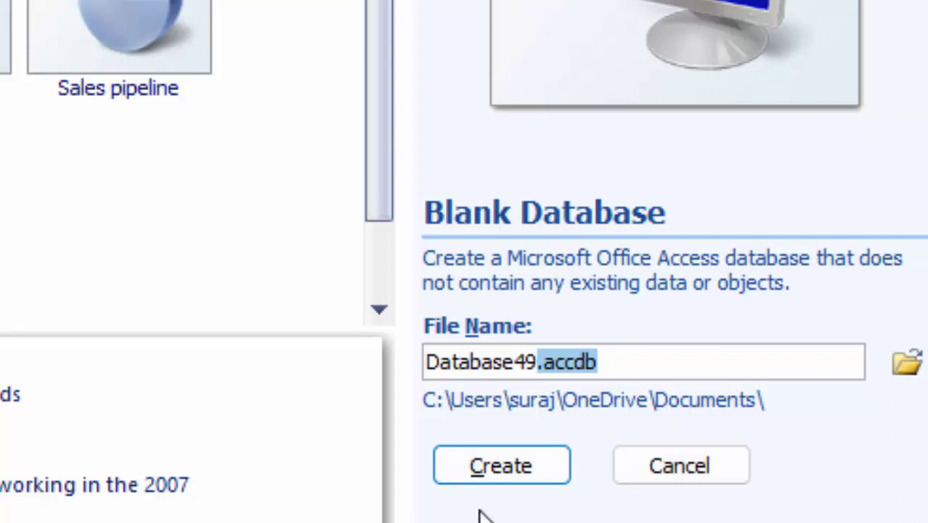
pyautogui.click(485, 471)
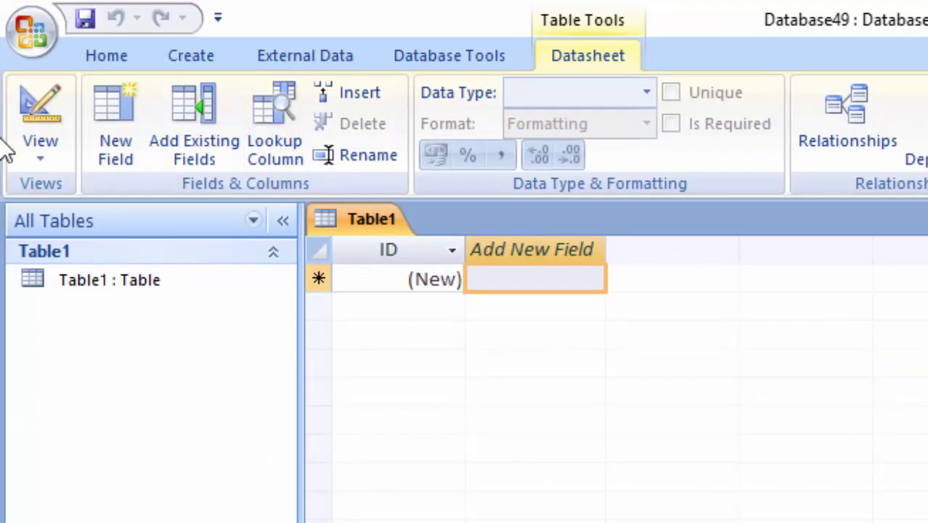
# Switch Table1 to Design view, saving it as 'Customer table'
pyautogui.click(43, 106)
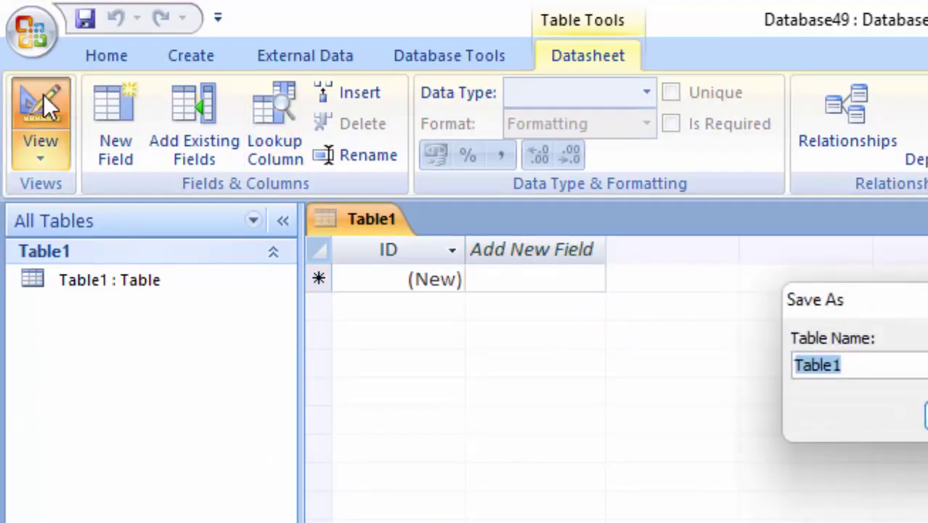
pyautogui.press('BackSpace')
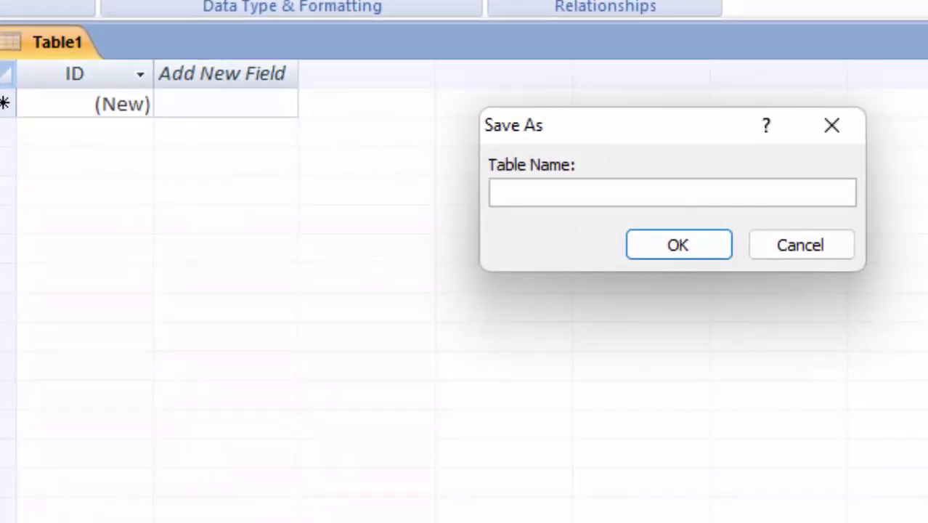
pyautogui.write('Cust')
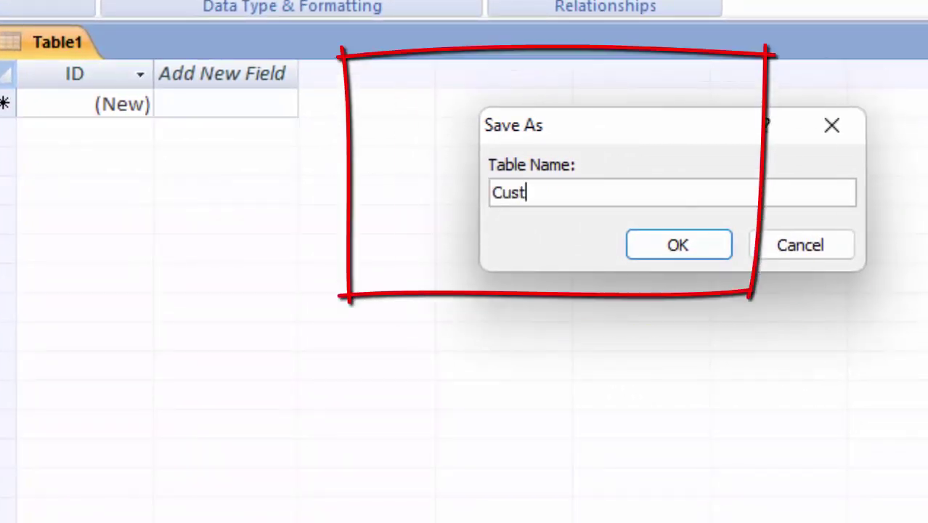
pyautogui.write('omer ')
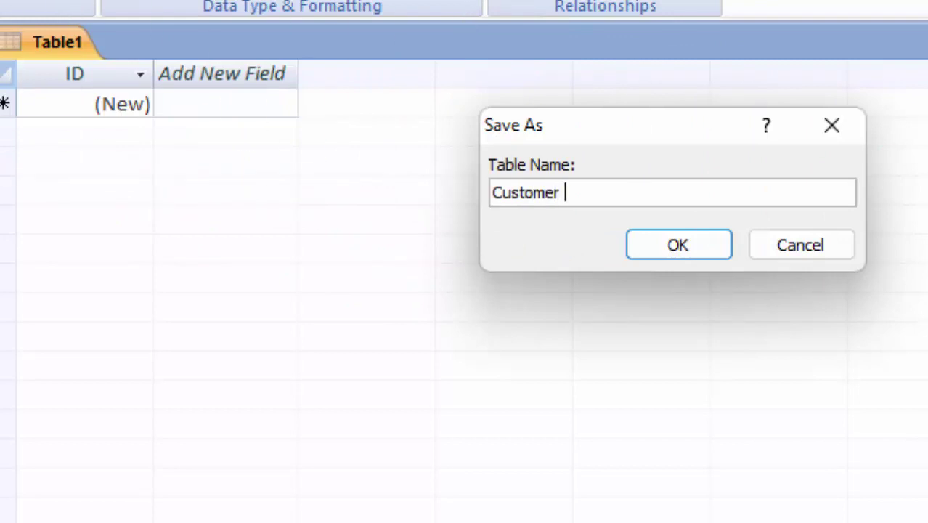
pyautogui.write('table')
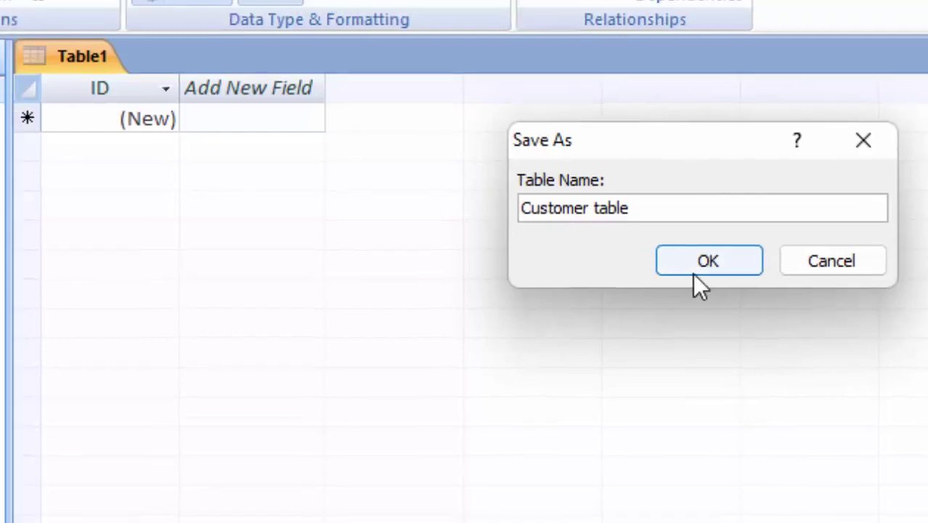
pyautogui.click(668, 253)
pyautogui.write('Primary  key is ki')
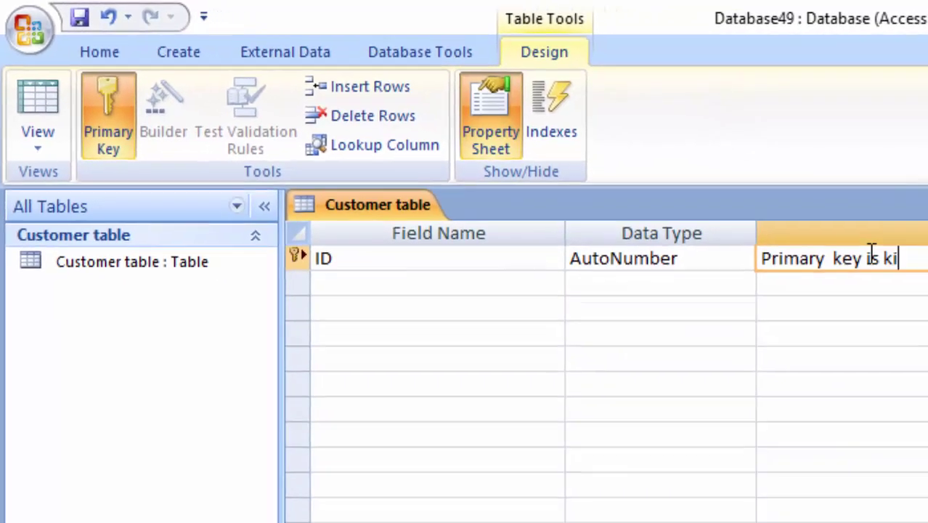
# Describe the ID field as 'Primary key is kind of Unique key' and rename it Customer id
pyautogui.write('nd of z')
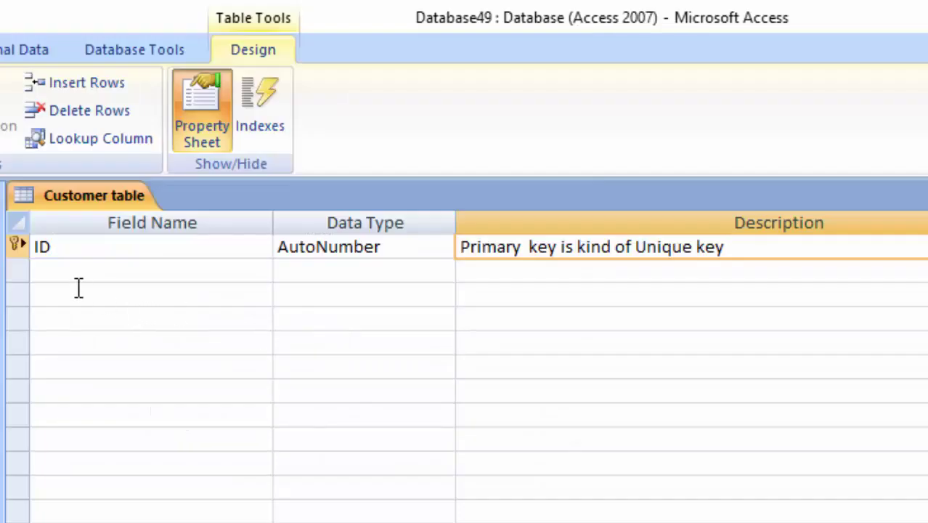
pyautogui.click(96, 251)
pyautogui.press('BackSpace')
pyautogui.press('BackSpace')
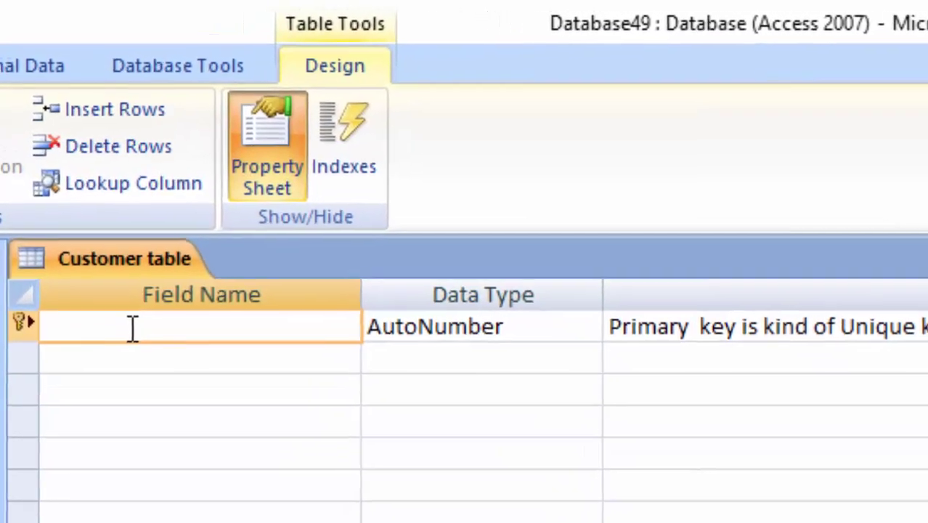
pyautogui.write('Cust')
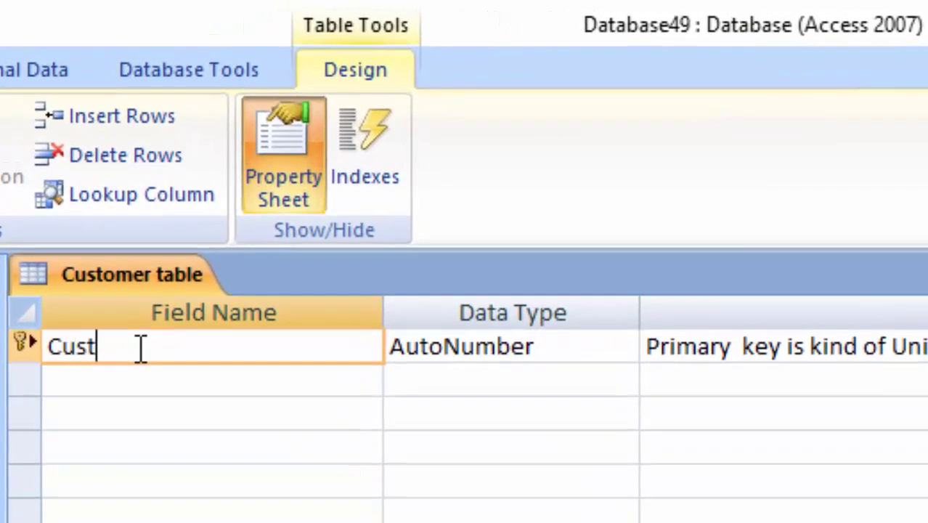
pyautogui.write('omer')
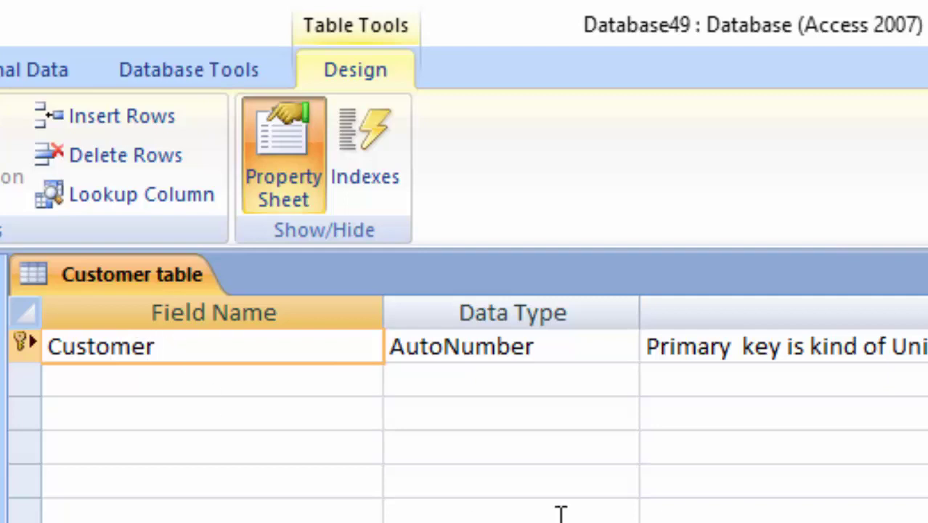
pyautogui.write(' id')
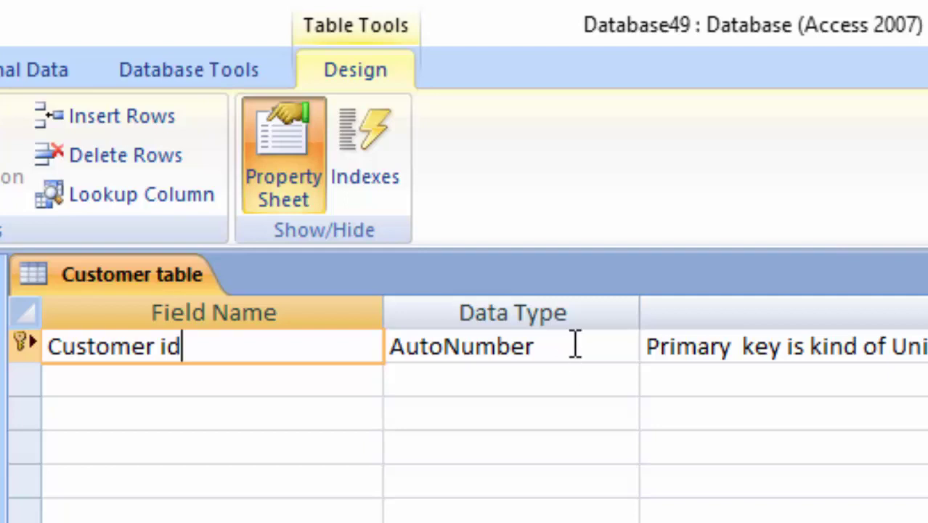
# Change the Customer id field's data type to Text
pyautogui.click(595, 339)
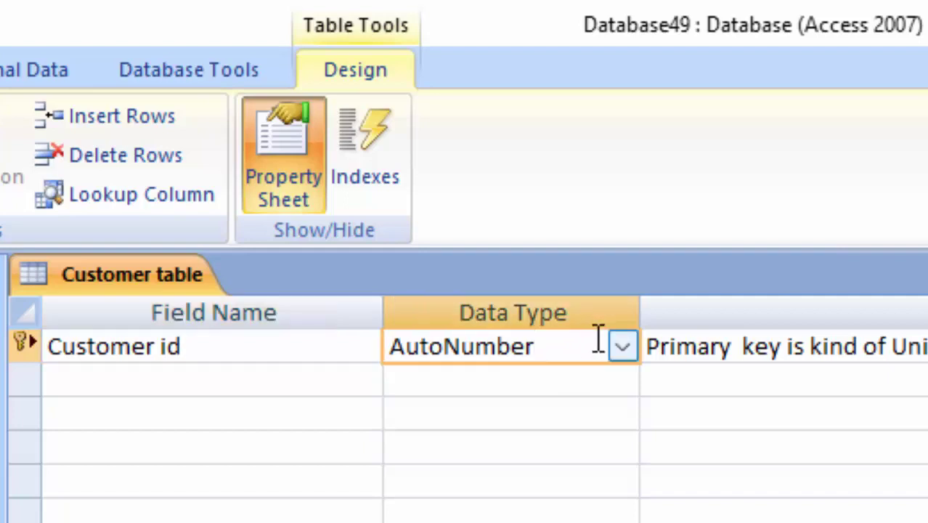
pyautogui.click(621, 348)
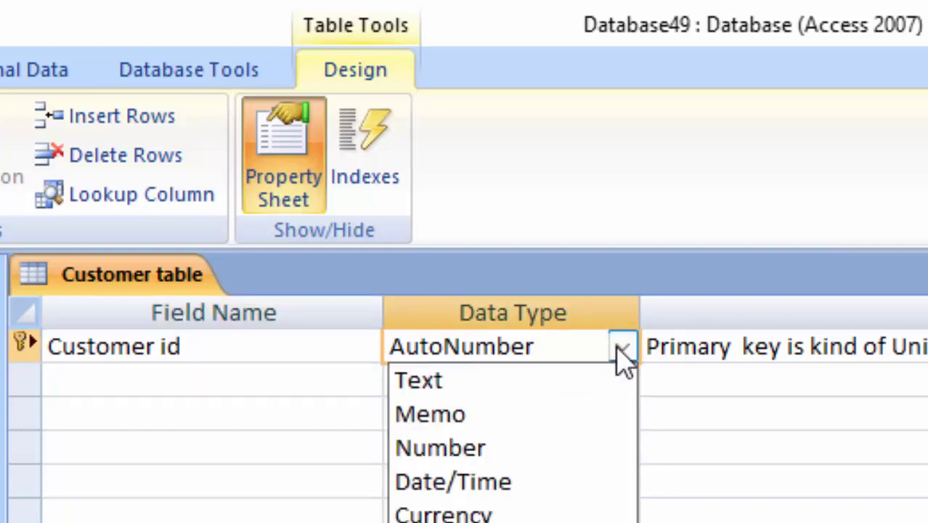
pyautogui.click(517, 378)
# Add a Text field 'Name of Customer' with the description 'Foreign Key'
pyautogui.click(141, 401)
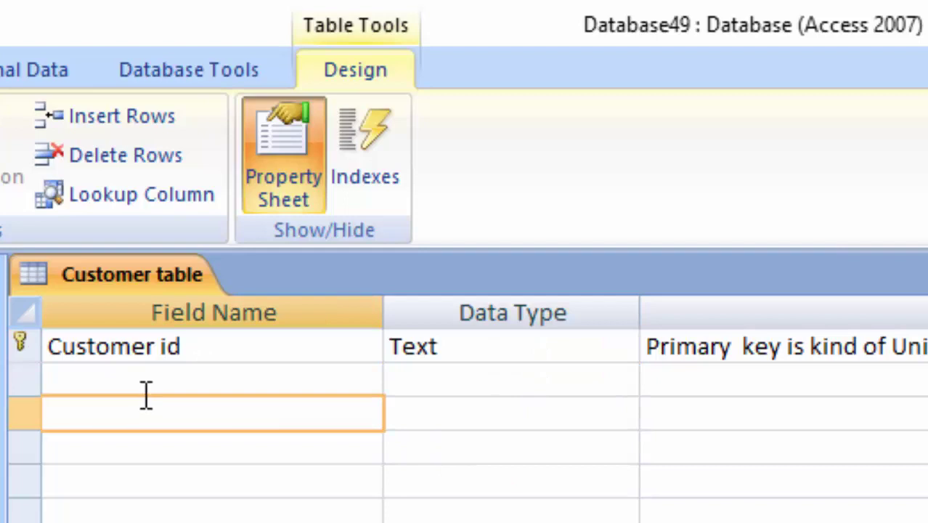
pyautogui.click(152, 383)
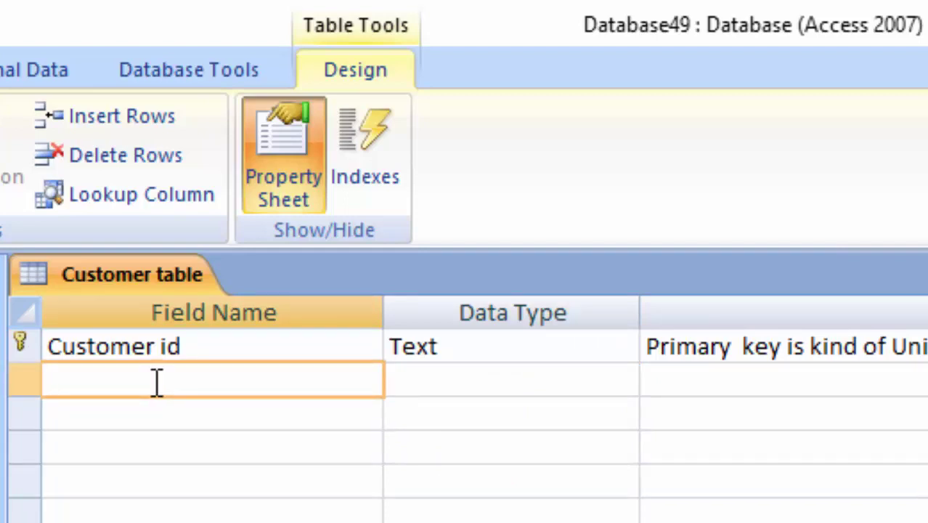
pyautogui.write('Name')
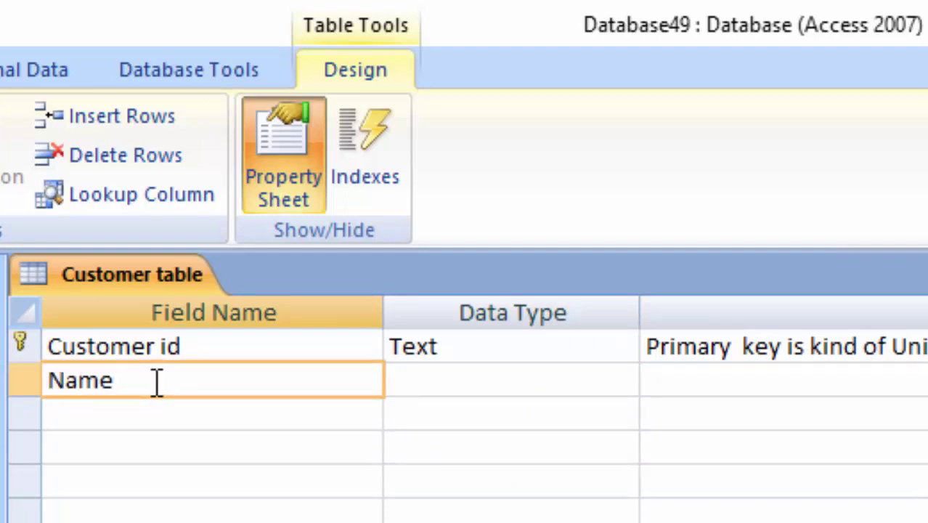
pyautogui.write(' of Prod')
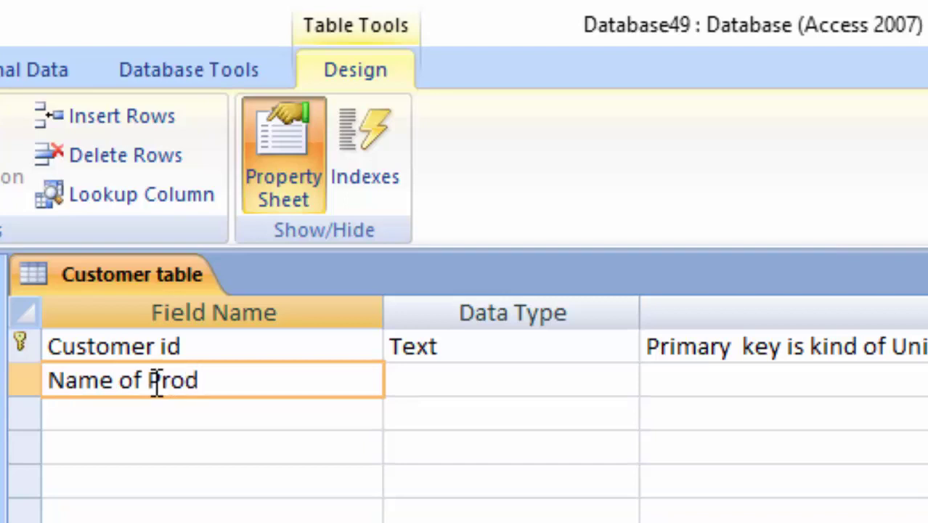
pyautogui.write('u')
pyautogui.press('BackSpace')
pyautogui.press('BackSpace')
pyautogui.press('BackSpace')
pyautogui.press('BackSpace')
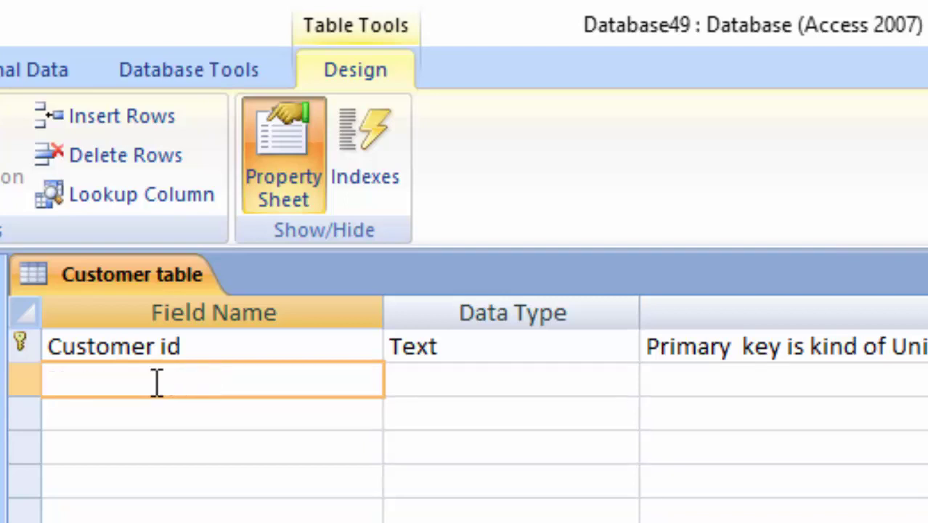
pyautogui.press('BackSpace')
pyautogui.write('Cu')
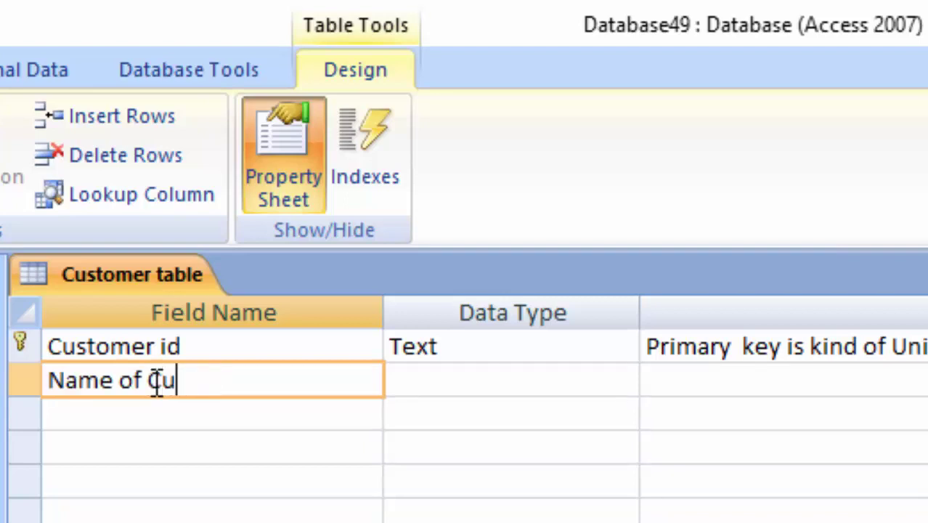
pyautogui.write('stomer')
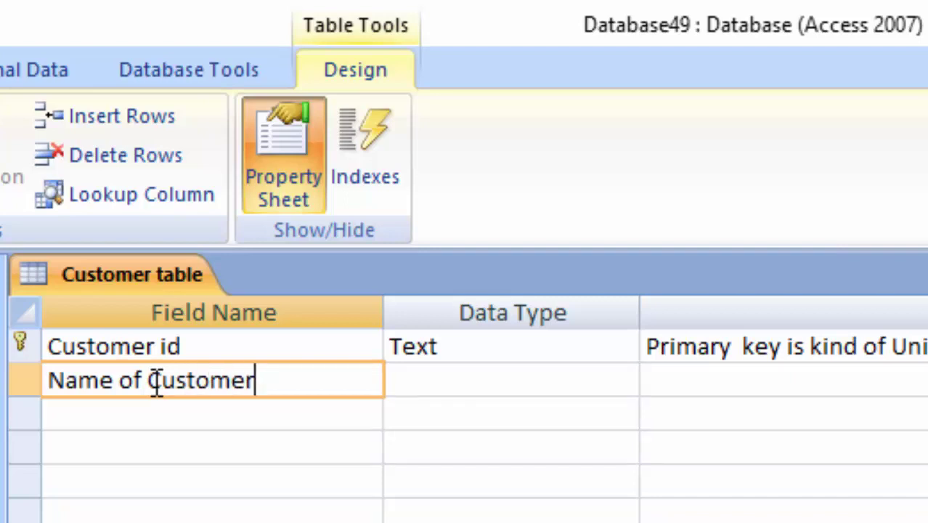
pyautogui.click(410, 392)
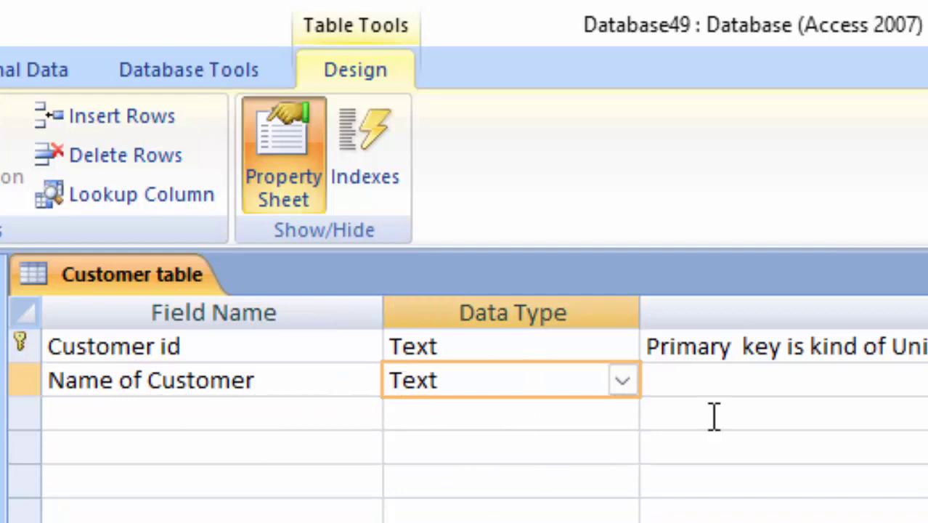
pyautogui.click(737, 380)
pyautogui.write('F')
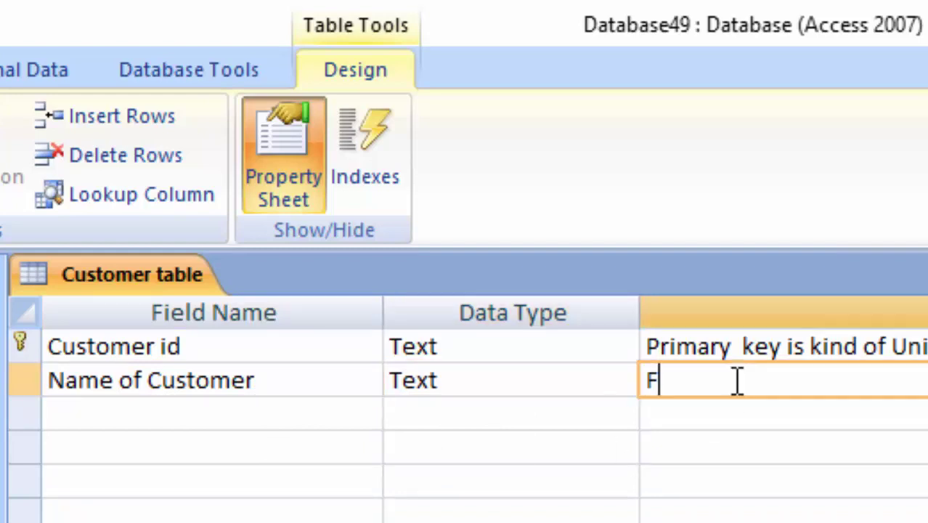
pyautogui.write('oreign')
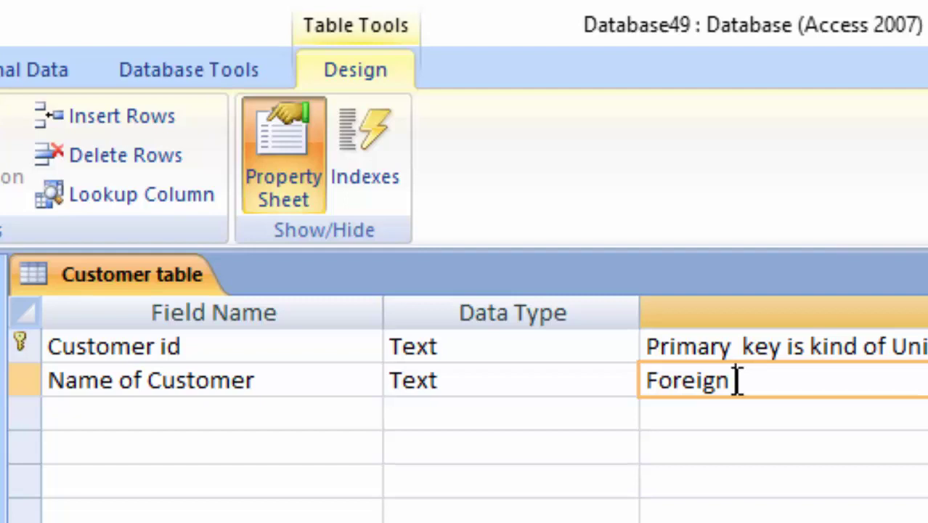
pyautogui.write(' Key')
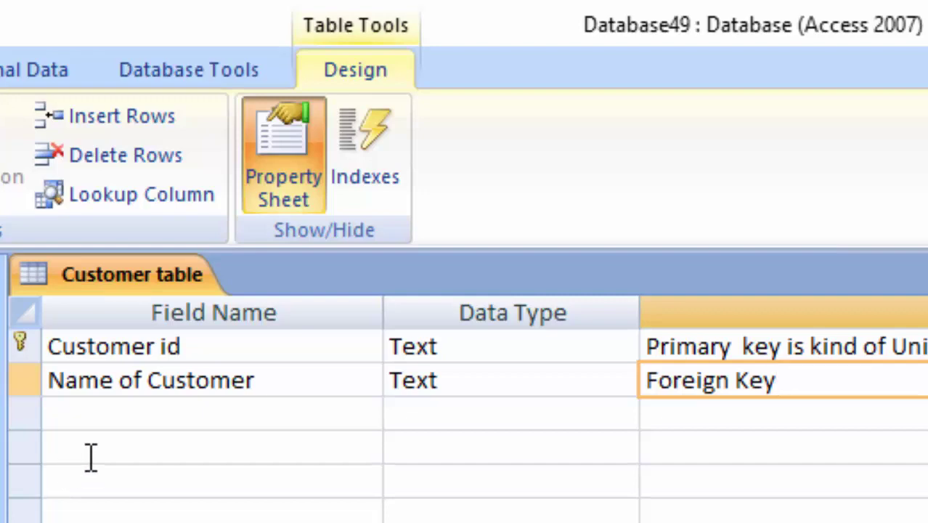
# Save the Customer table, switch to Datasheet view, and widen the Name of Customer column
pyautogui.click(110, 420)
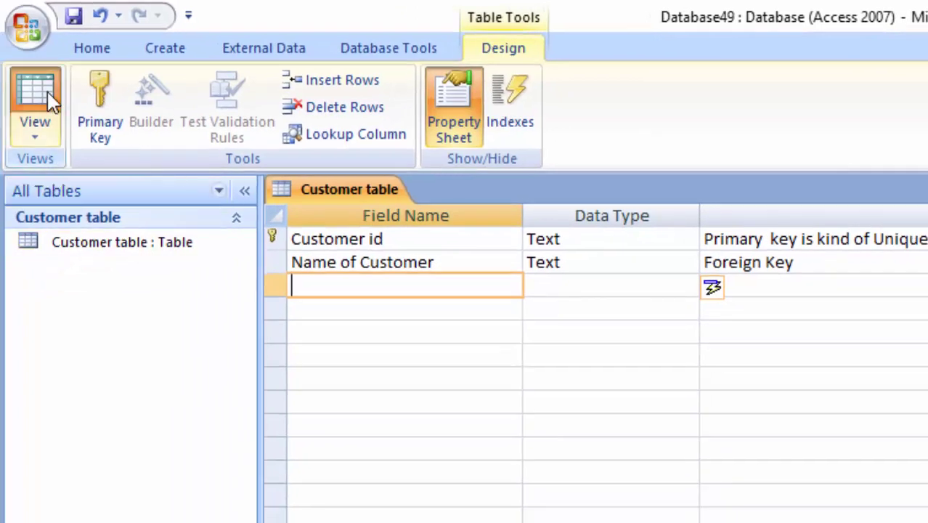
pyautogui.click(48, 92)
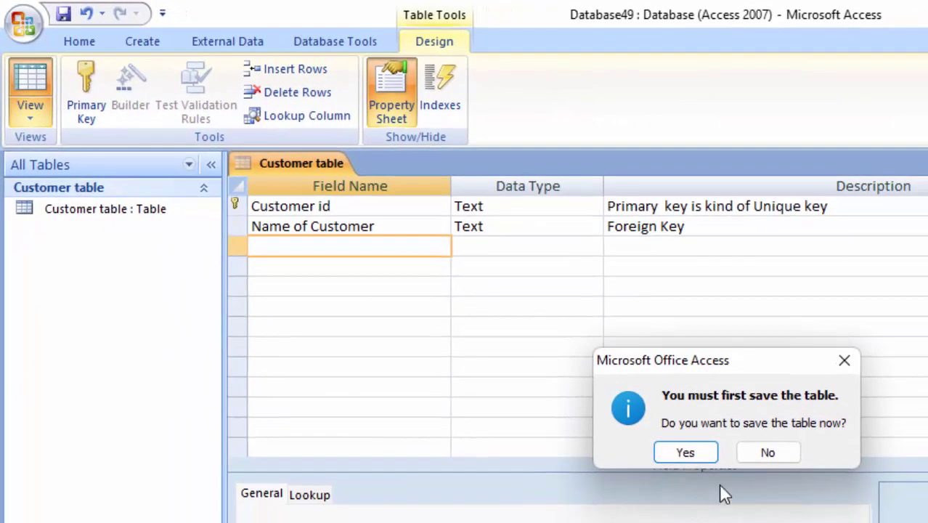
pyautogui.click(685, 453)
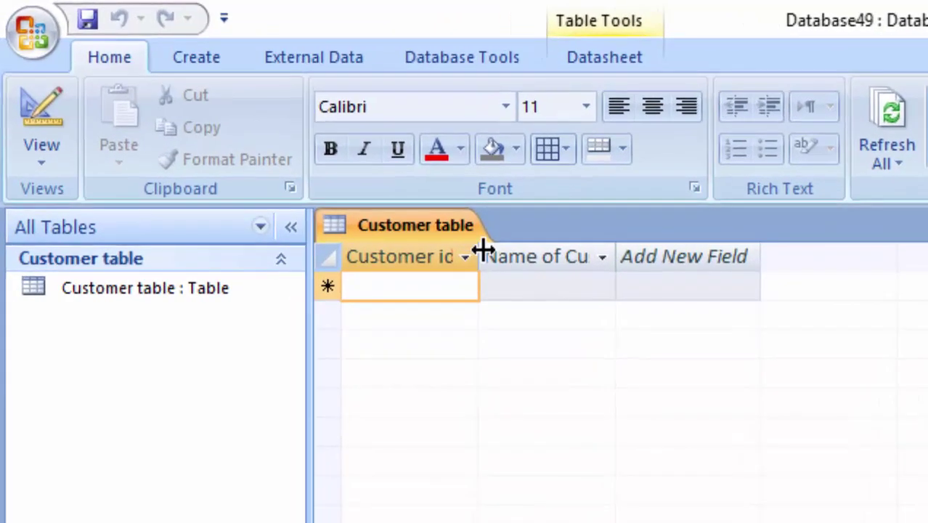
pyautogui.moveTo(479, 256); pyautogui.dragTo(559, 327)
pyautogui.moveTo(699, 263); pyautogui.dragTo(814, 378)
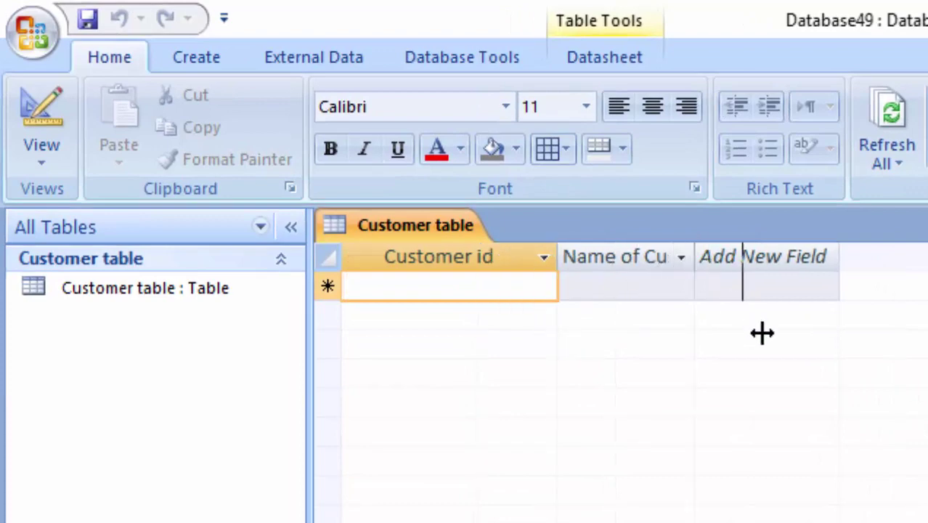
# Enter two customer records, each with a customer id and name, and save them
pyautogui.write('R')
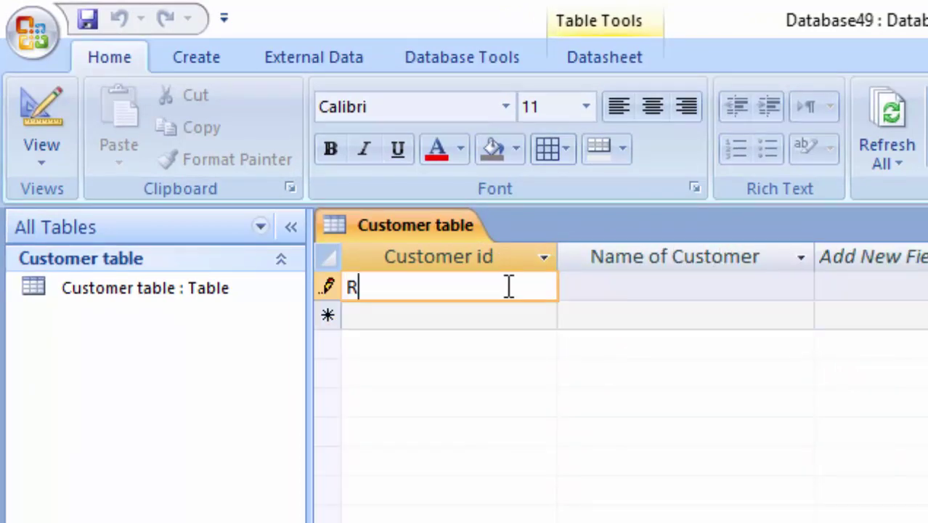
pyautogui.write('011')
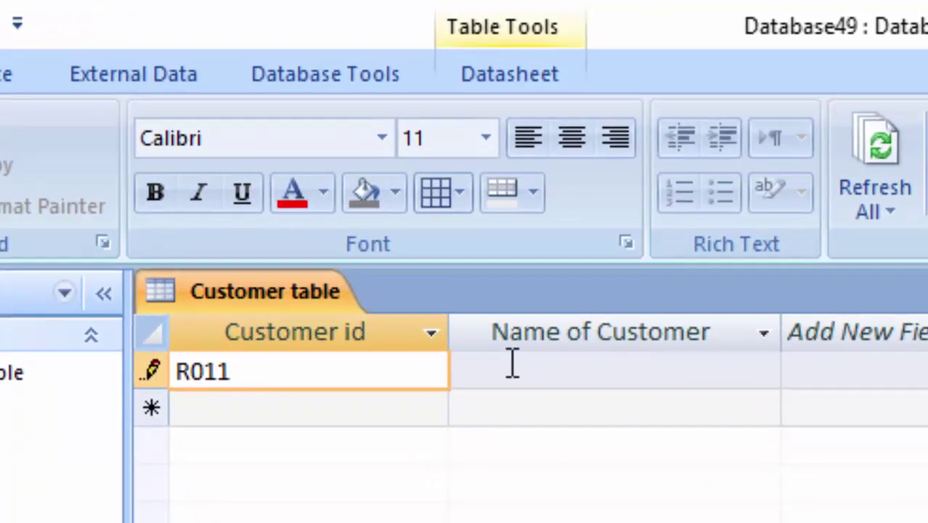
pyautogui.click(581, 303)
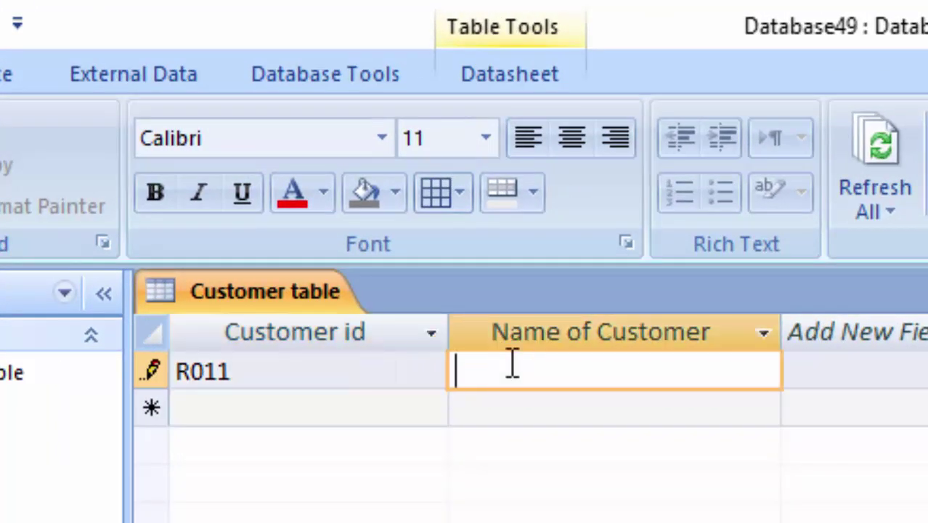
pyautogui.write('Ram')
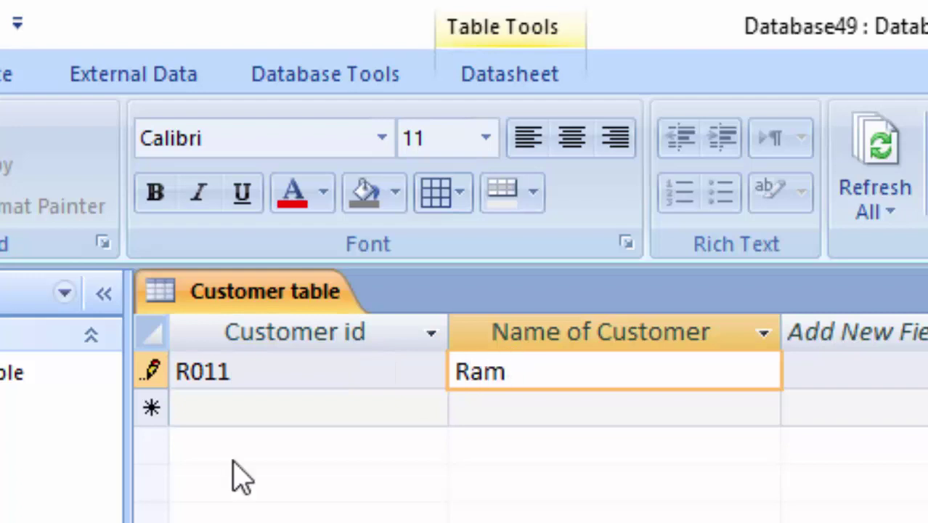
pyautogui.click(287, 414)
pyautogui.write('R')
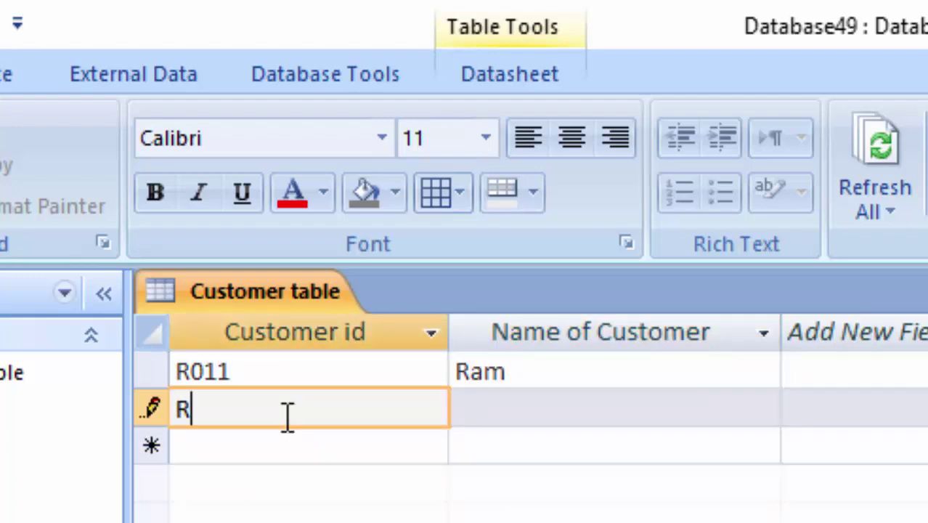
pyautogui.write('022')
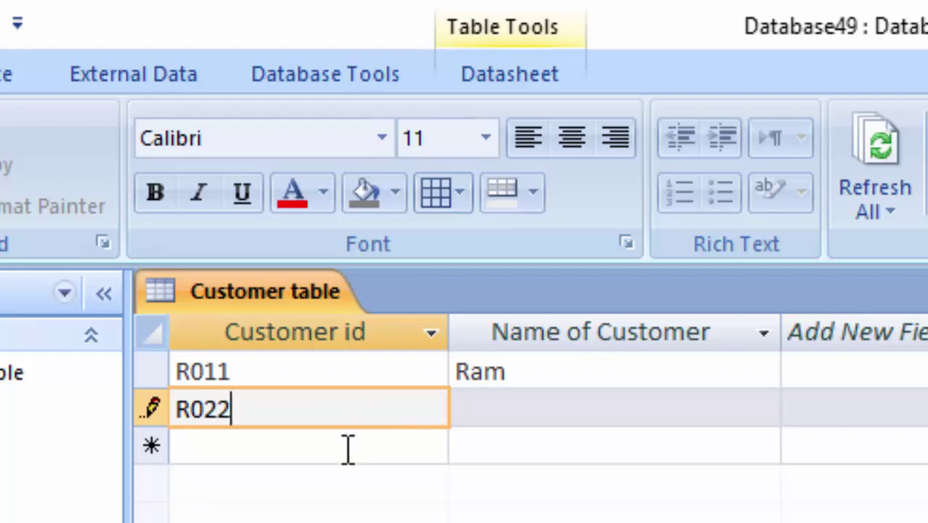
pyautogui.click(480, 414)
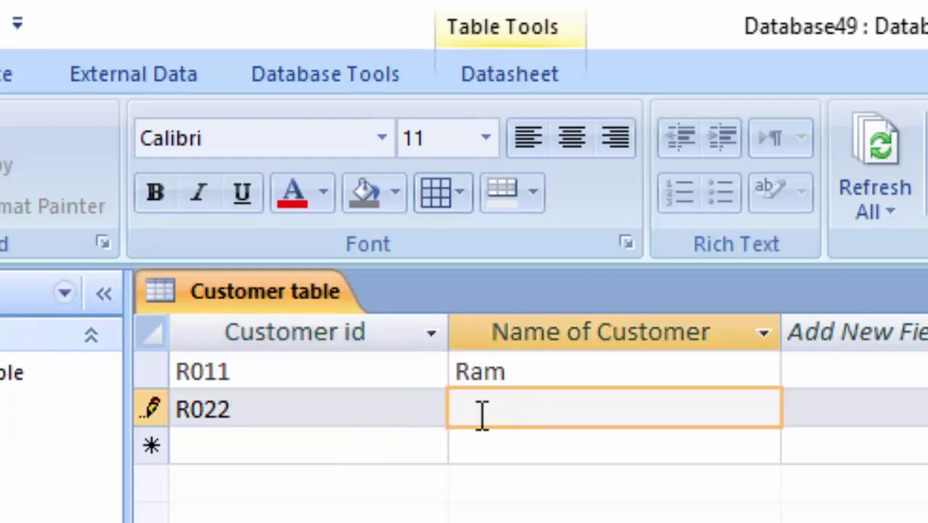
pyautogui.write('Moh')
pyautogui.write('an')
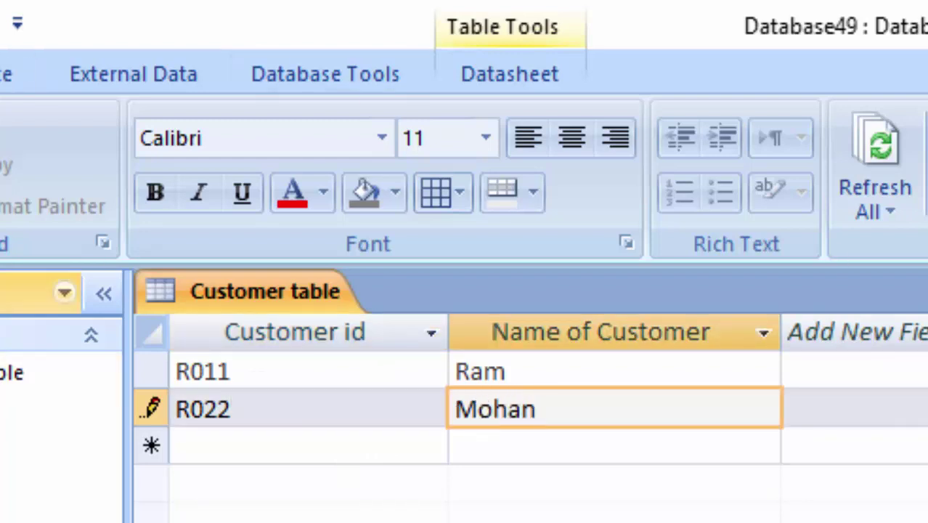
pyautogui.click(75, 16)
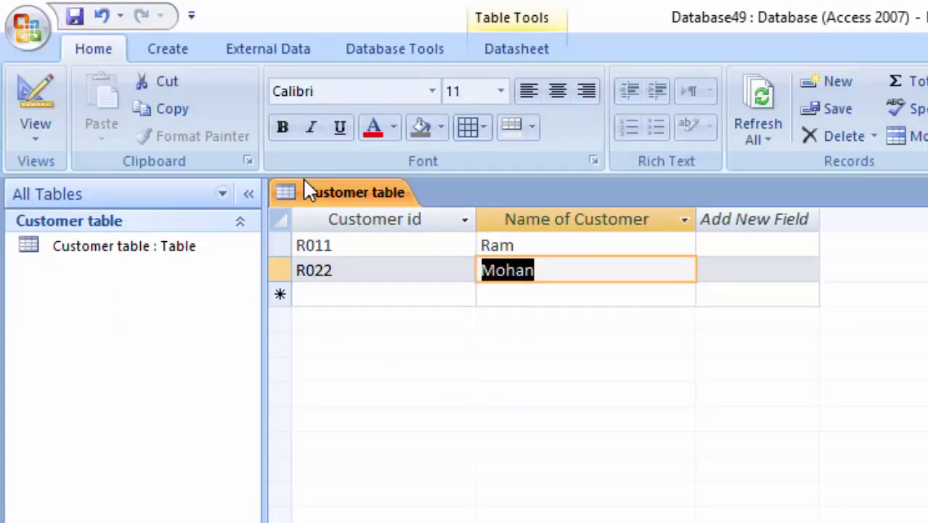
pyautogui.rightClick(333, 190)
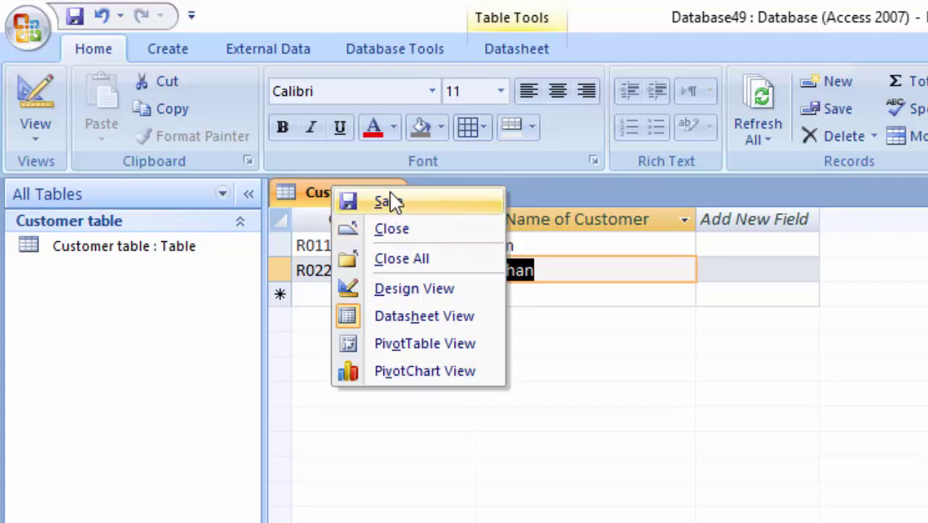
# Close Customer table and create a new table saved as ProductT in Design view
pyautogui.click(403, 231)
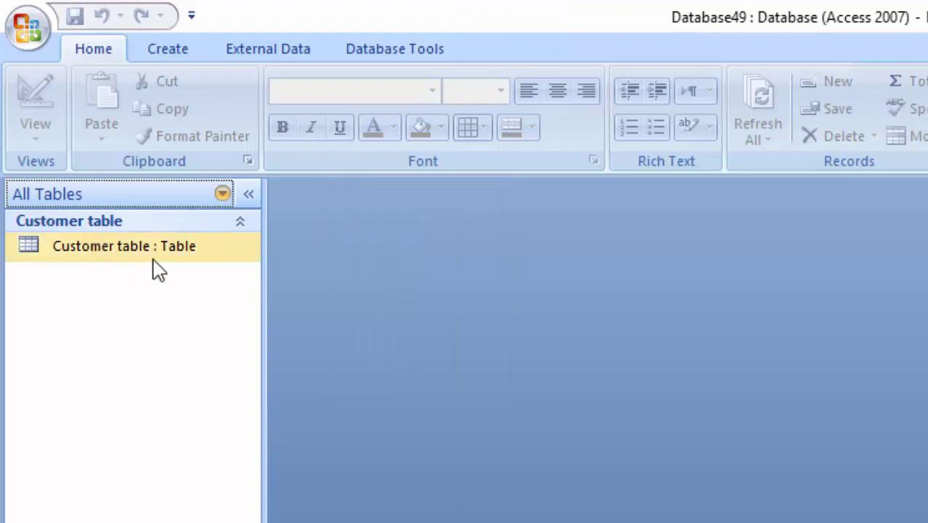
pyautogui.click(181, 50)
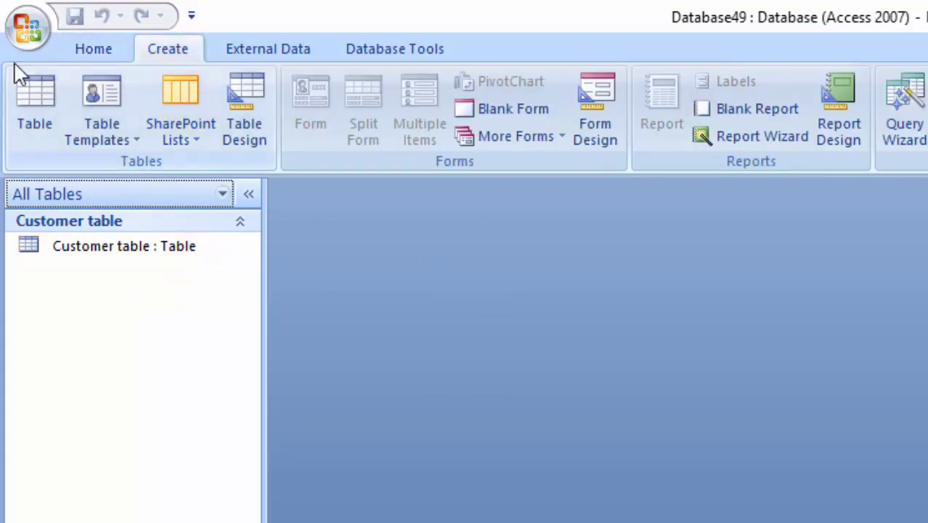
pyautogui.click(28, 88)
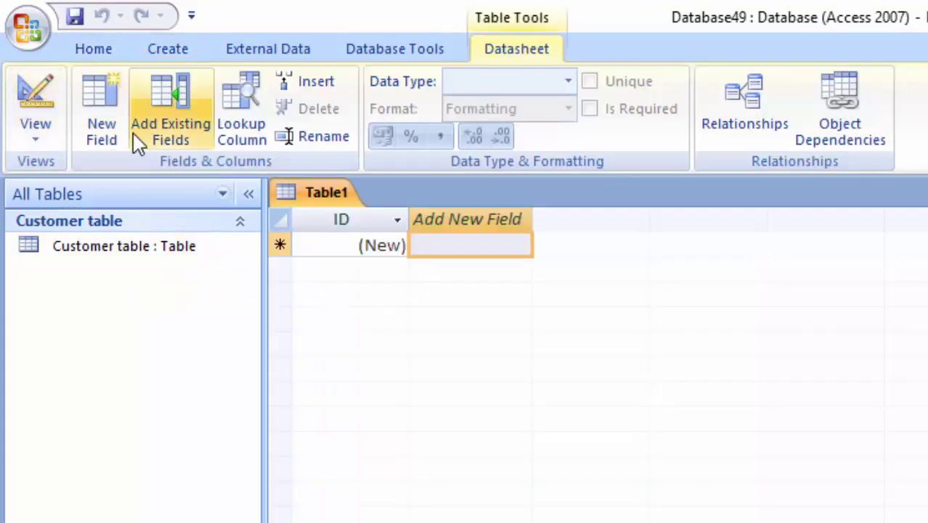
pyautogui.click(22, 94)
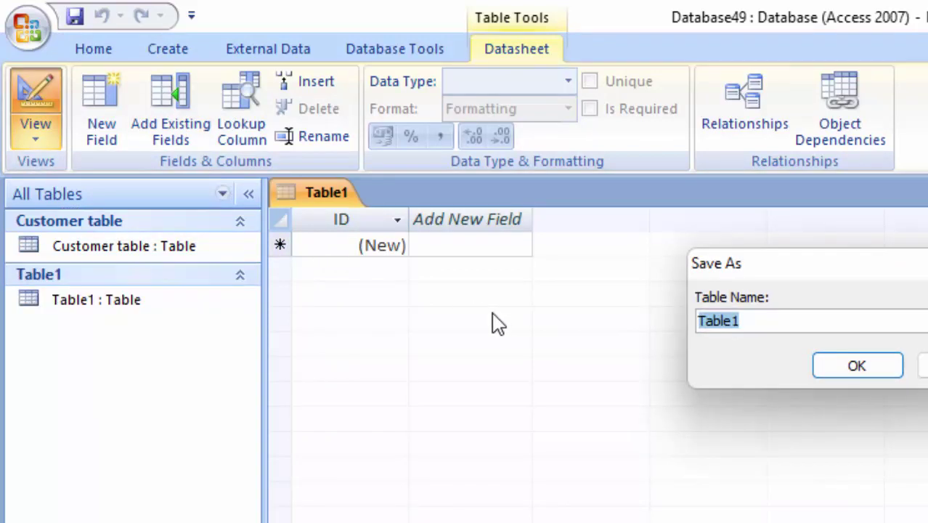
pyautogui.press('BackSpace')
pyautogui.write('ProductT')
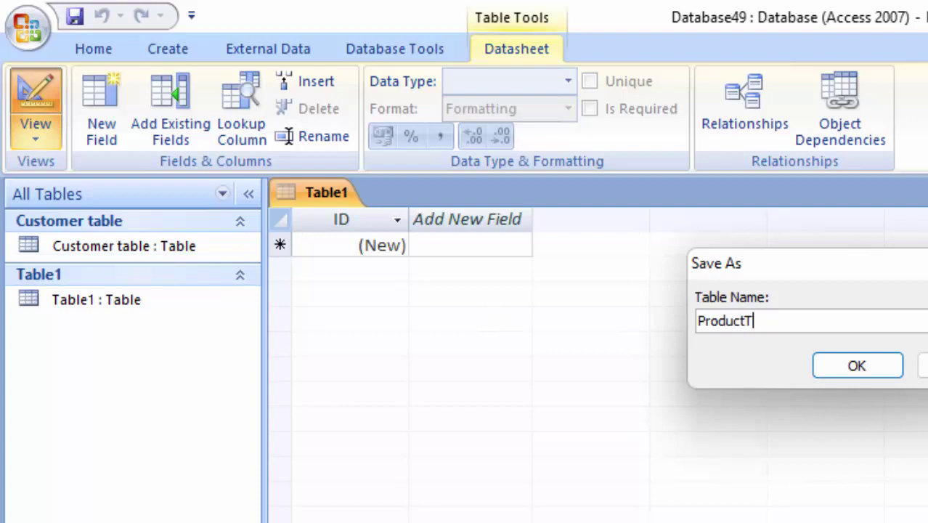
pyautogui.press('Return')
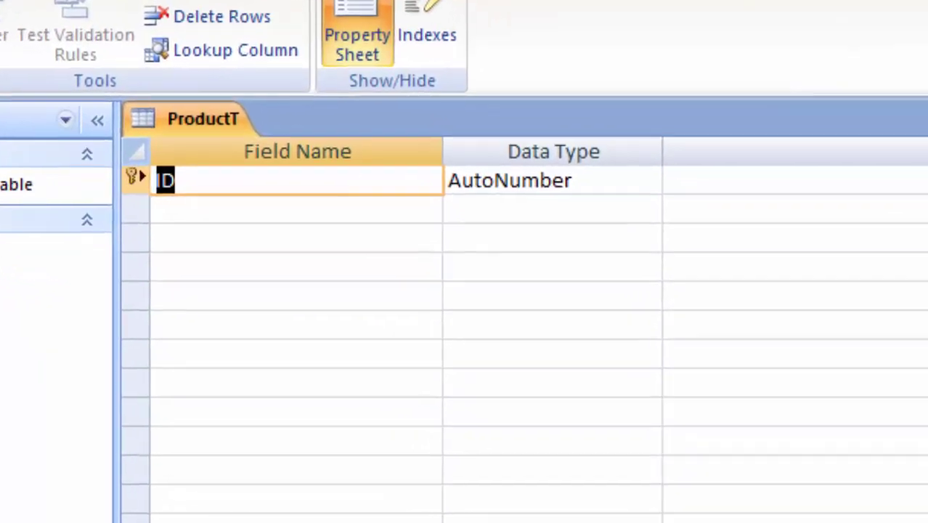
pyautogui.press('Tab')
pyautogui.press('Tab')
pyautogui.press('Tab')
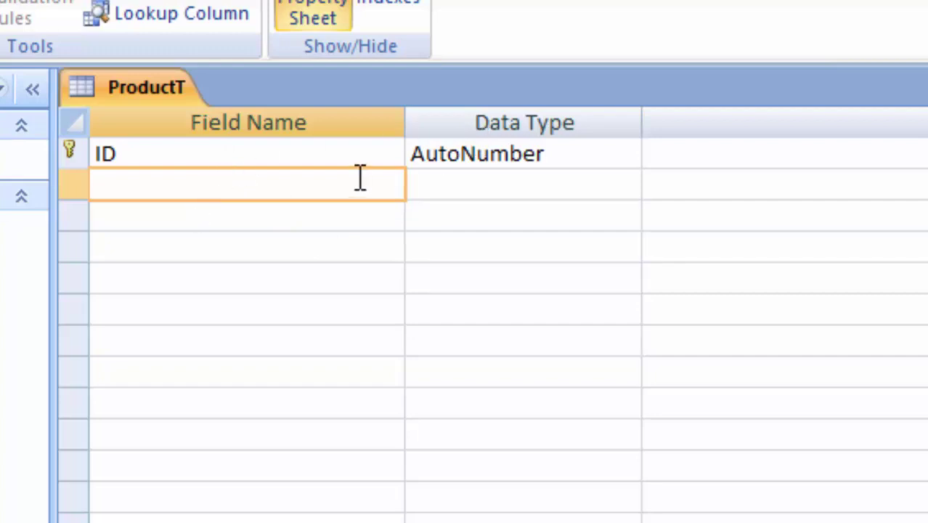
# Add a 'Name of Product' field in ProductT's second row and show its data type options
pyautogui.write('Name ')
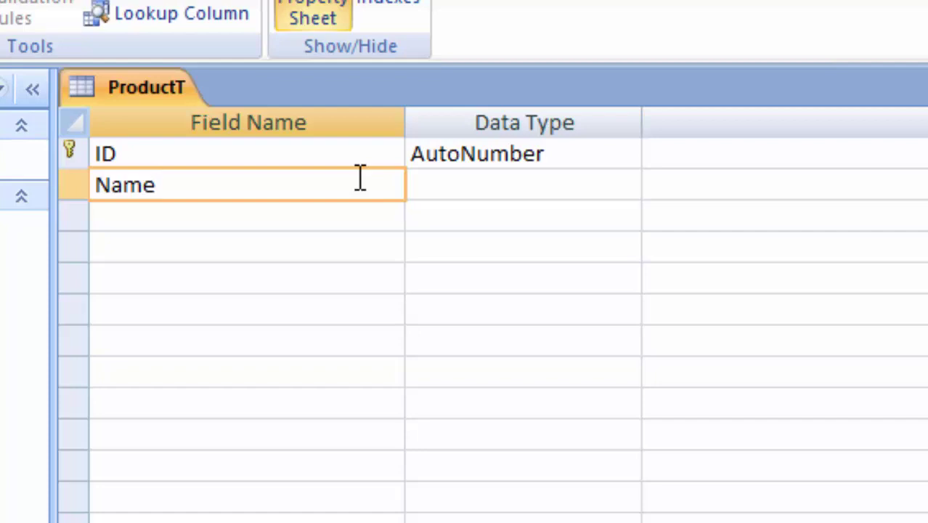
pyautogui.write('of Prod')
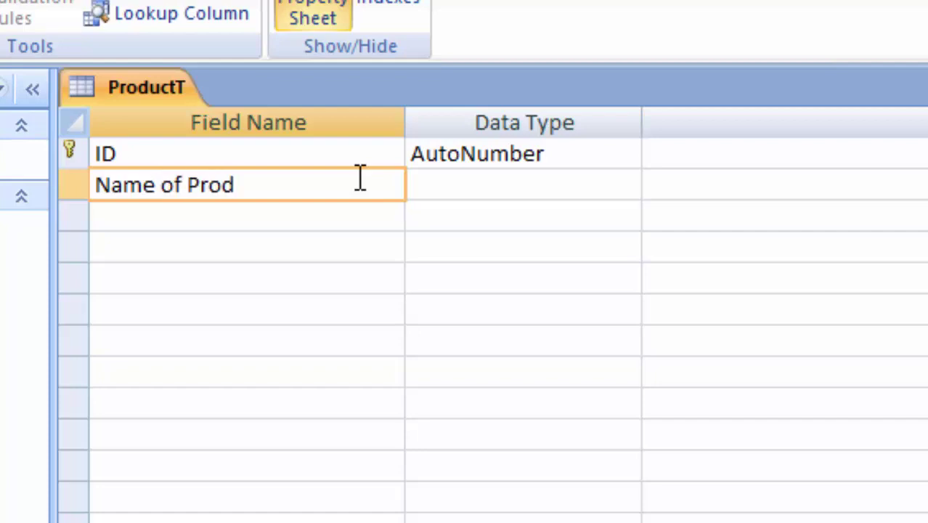
pyautogui.write('uct')
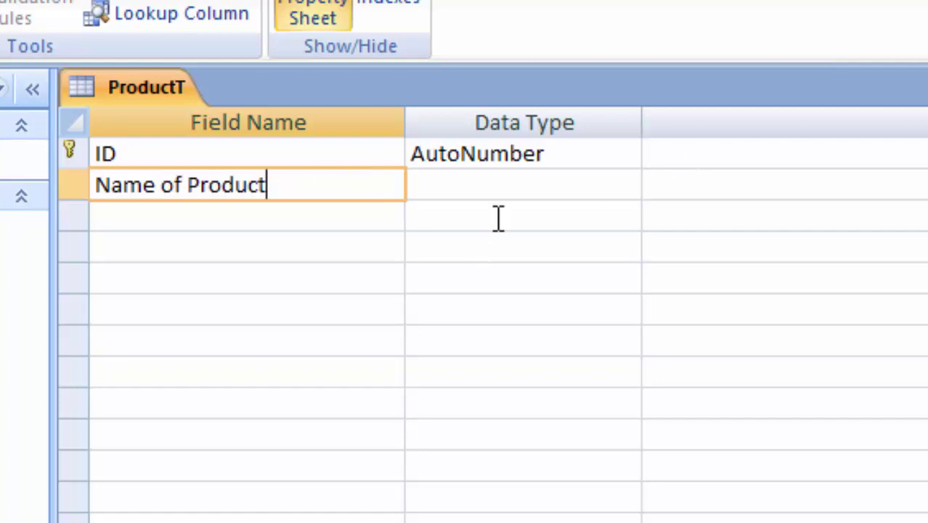
pyautogui.click(554, 178)
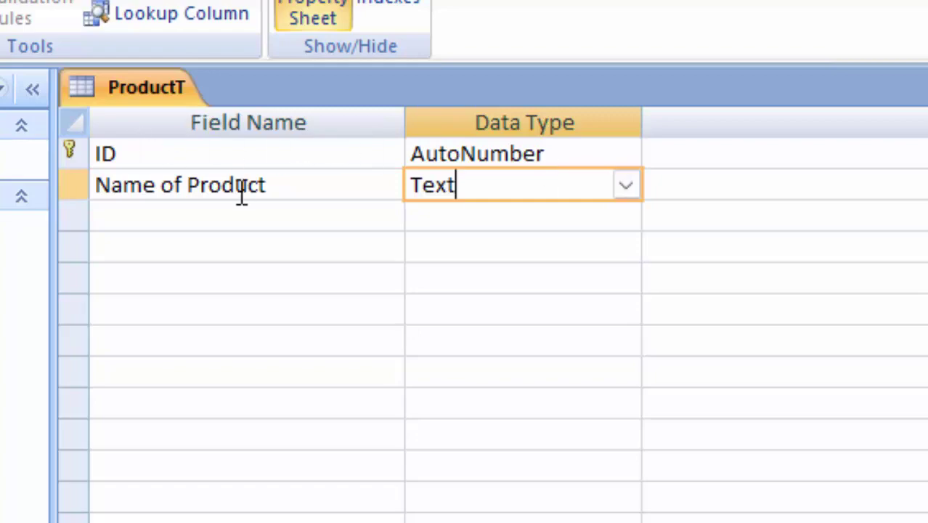
pyautogui.click(625, 186)
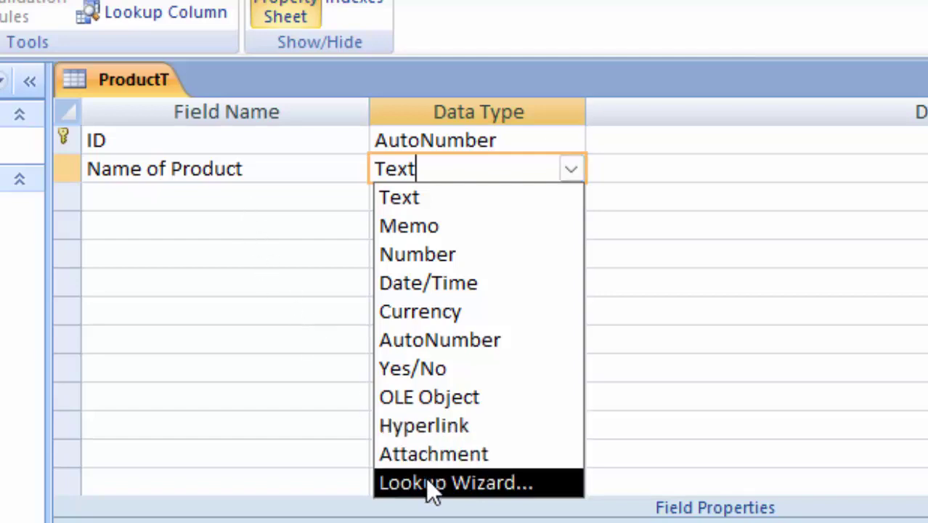
# Start a Lookup Wizard with typed-in values and enter Keyboard and Mouse
pyautogui.click(427, 483)
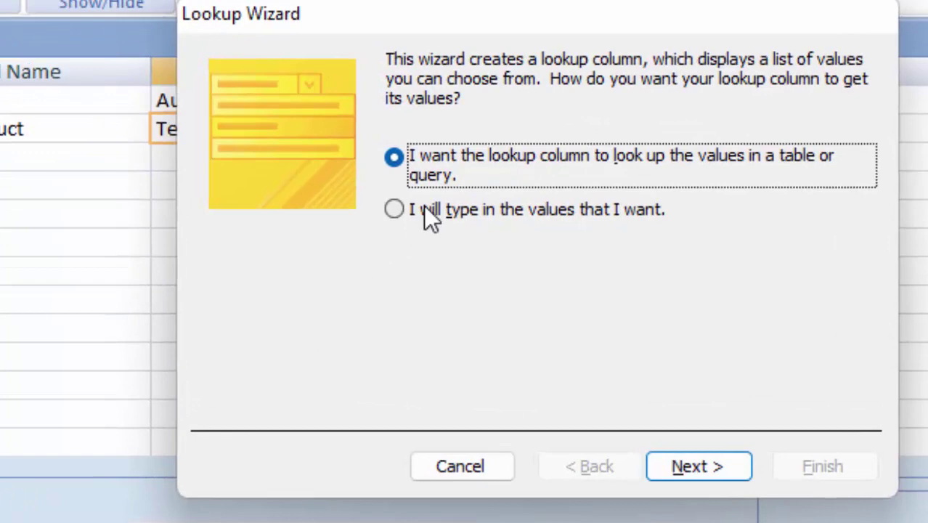
pyautogui.click(425, 210)
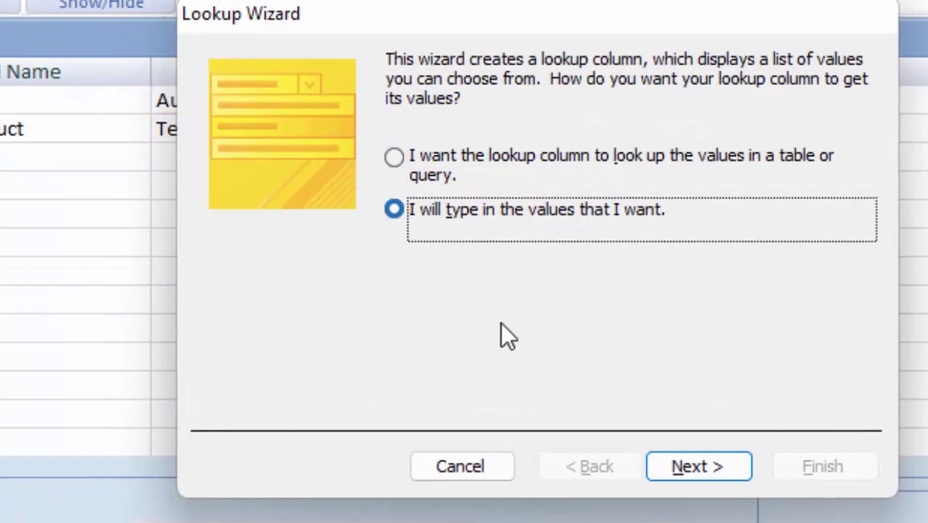
pyautogui.click(689, 468)
pyautogui.click(311, 238)
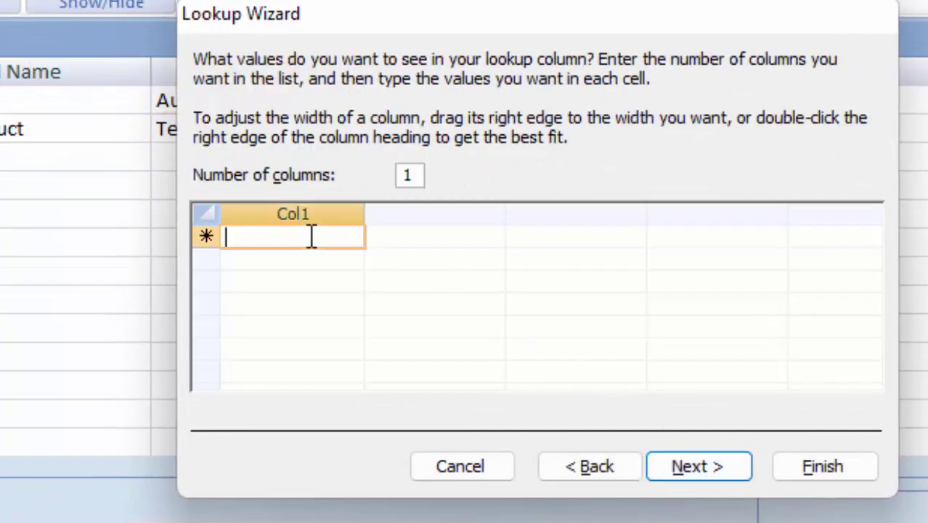
pyautogui.write('Ke')
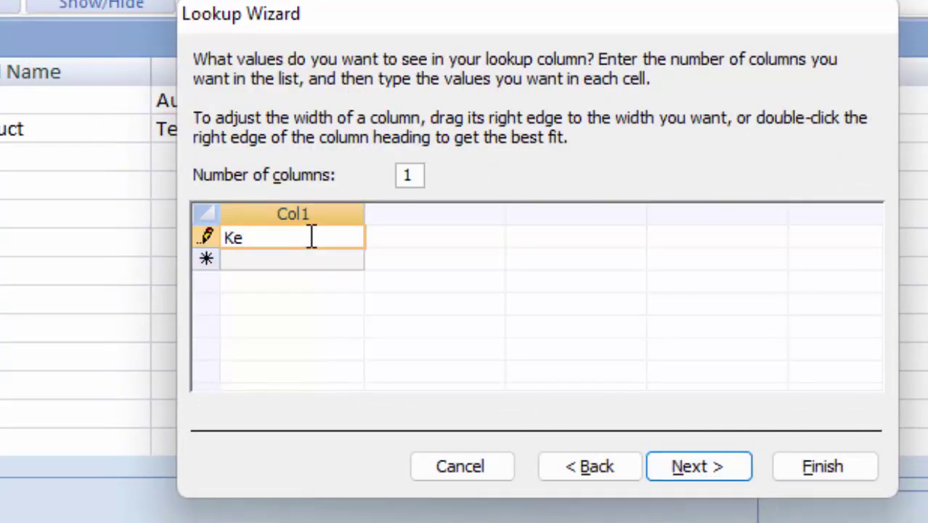
pyautogui.write('yboard')
pyautogui.press('Return')
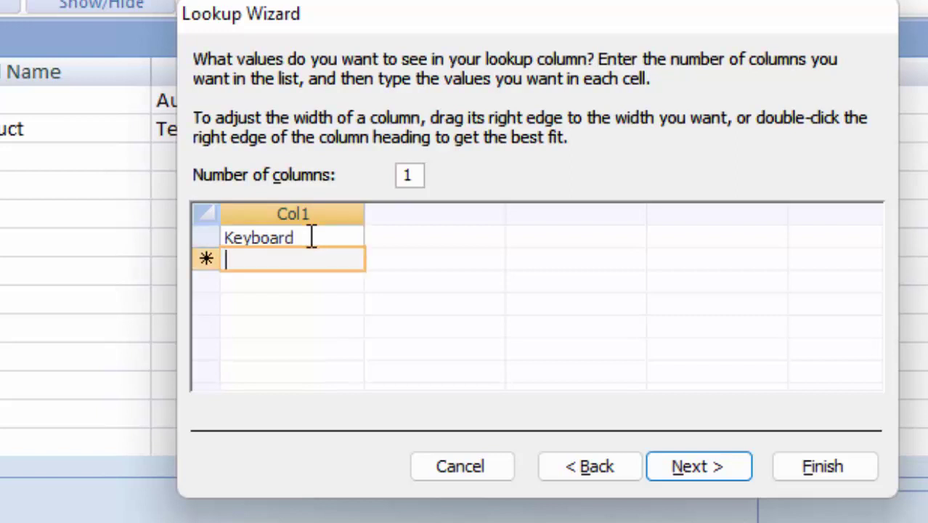
pyautogui.write('Mous')
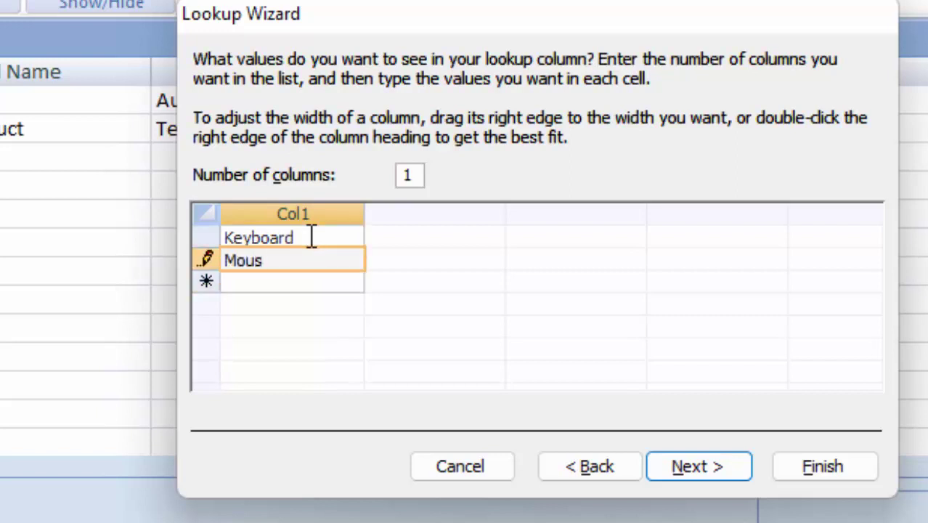
# Add the values Keyboard and Keyboard Lenovo, then finish the lookup labelled Name of Product
pyautogui.click(299, 282)
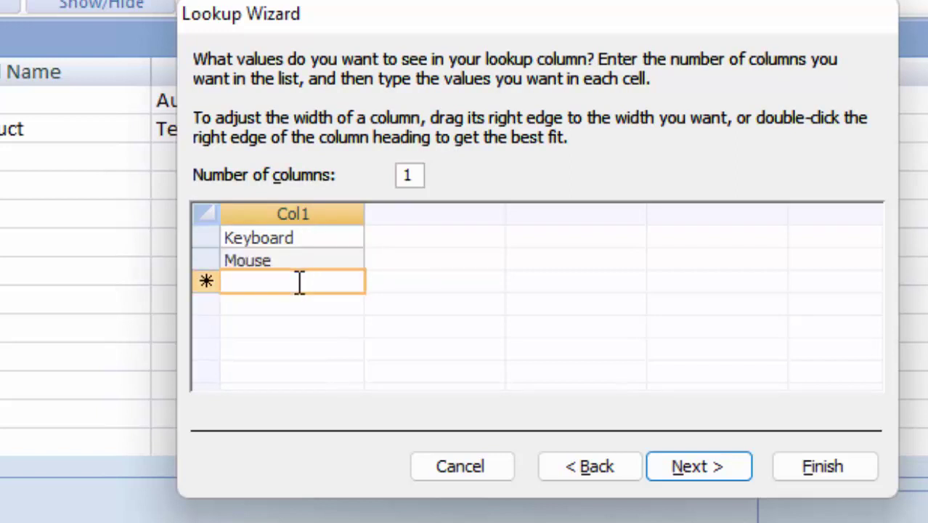
pyautogui.write('Keyboard')
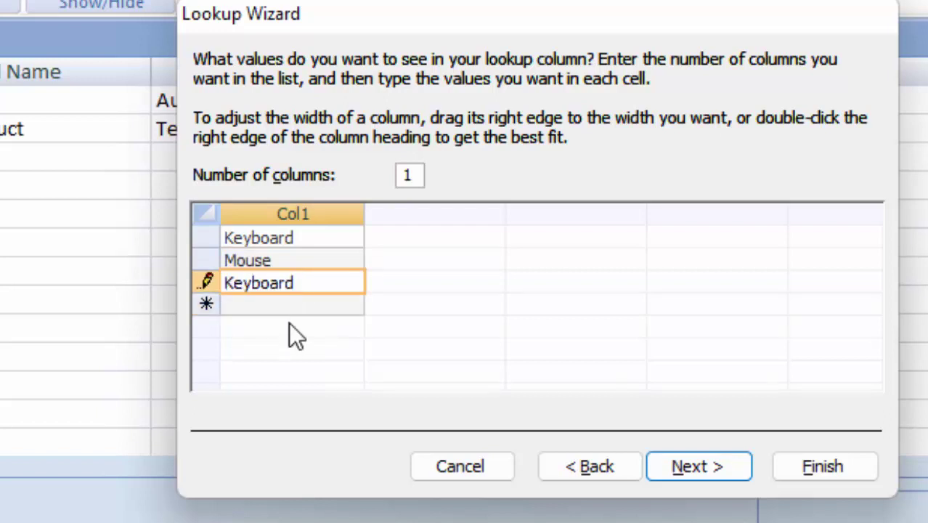
pyautogui.click(298, 305)
pyautogui.write('Keyn')
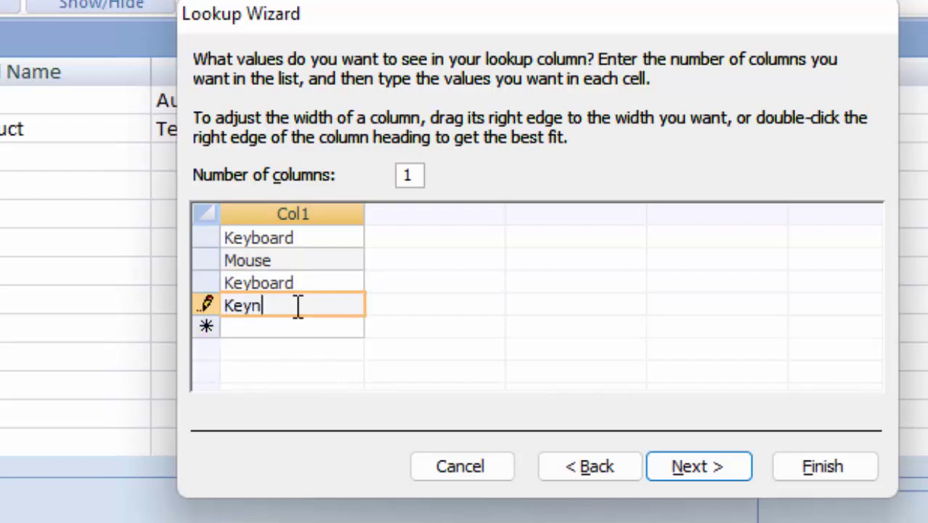
pyautogui.press('BackSpace')
pyautogui.write('board')
pyautogui.write(' Leno')
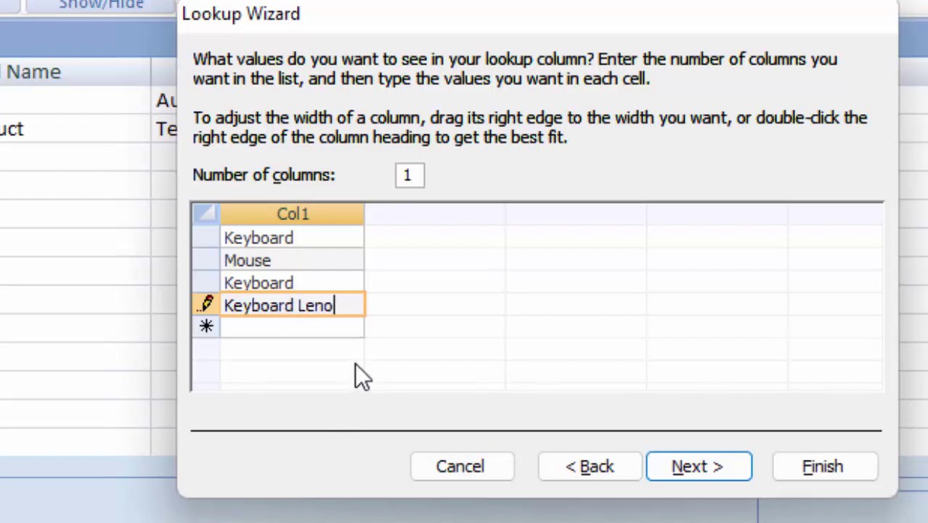
pyautogui.press('BackSpace')
pyautogui.write('o')
pyautogui.write('vo')
pyautogui.click(321, 283)
pyautogui.click(698, 451)
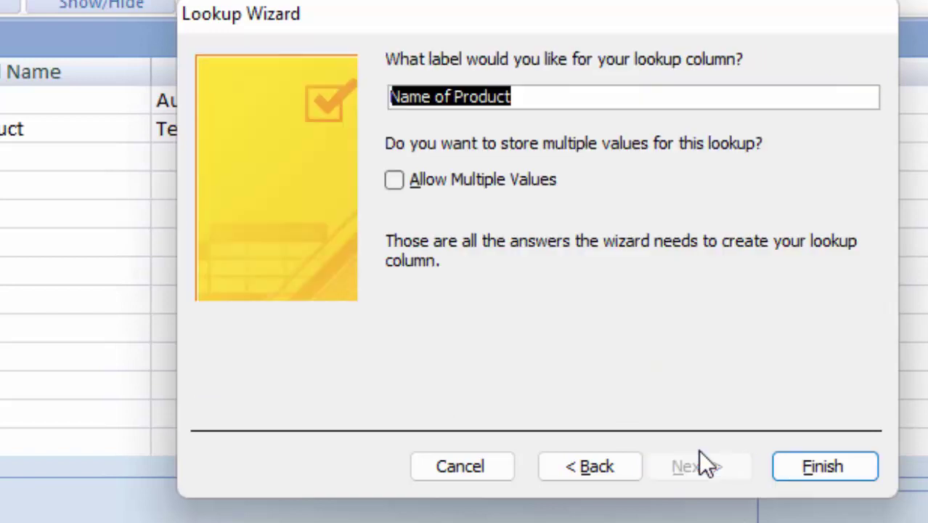
pyautogui.click(848, 460)
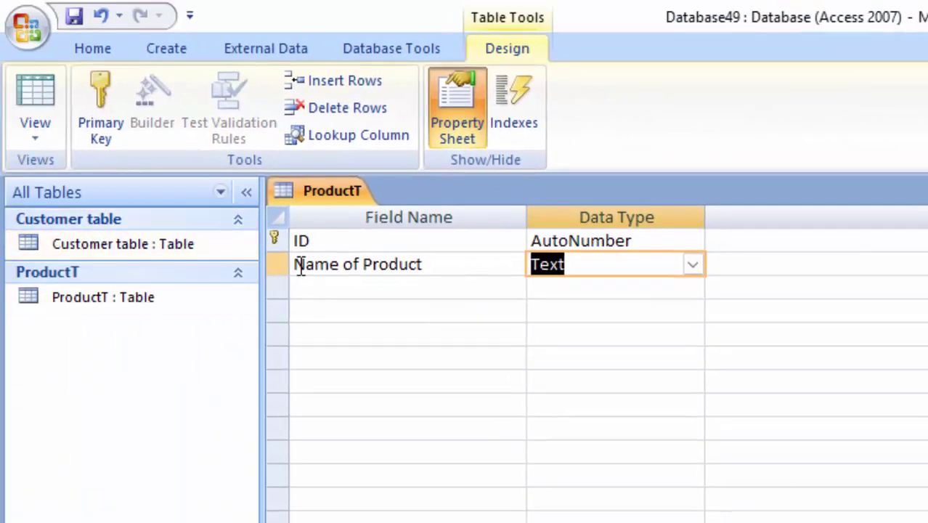
# Add a Text field 'Customer id' as ProductT's third field, then reopen Customer table
pyautogui.click(336, 293)
pyautogui.write('Custo')
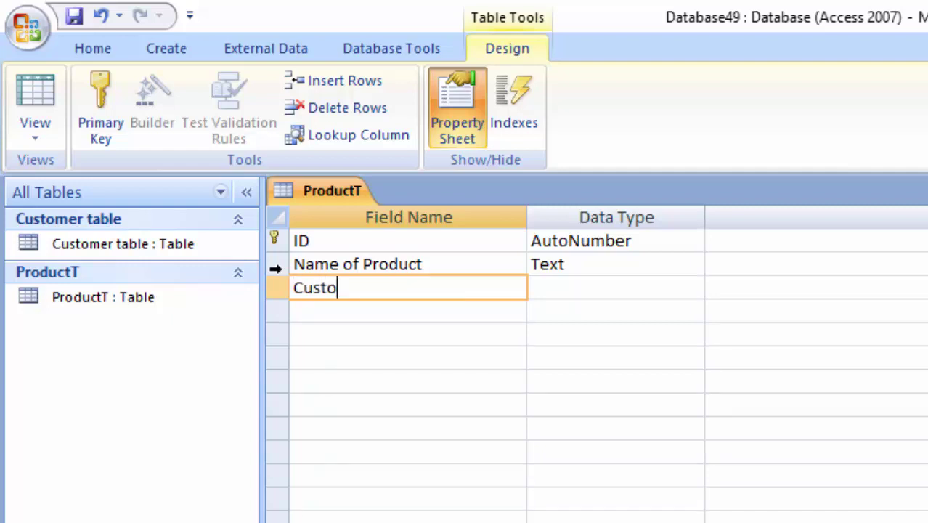
pyautogui.write('mer ')
pyautogui.write('id')
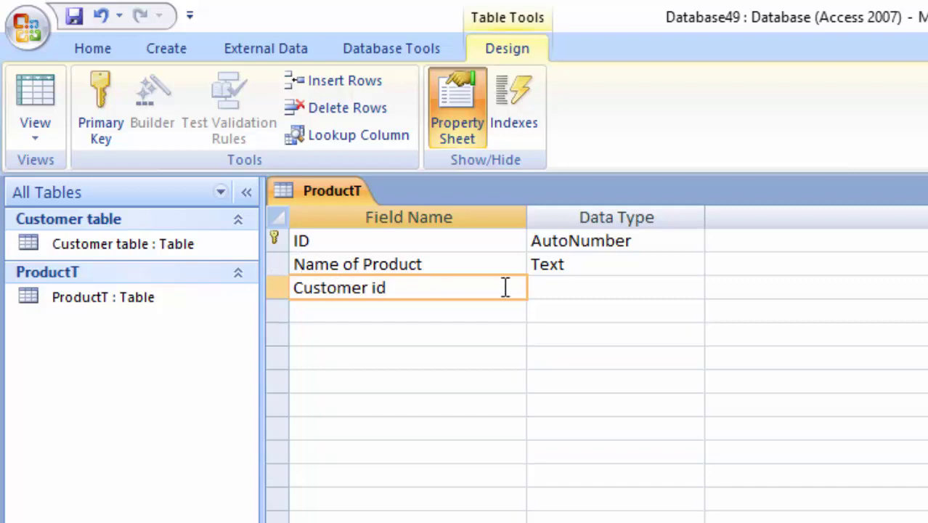
pyautogui.click(639, 288)
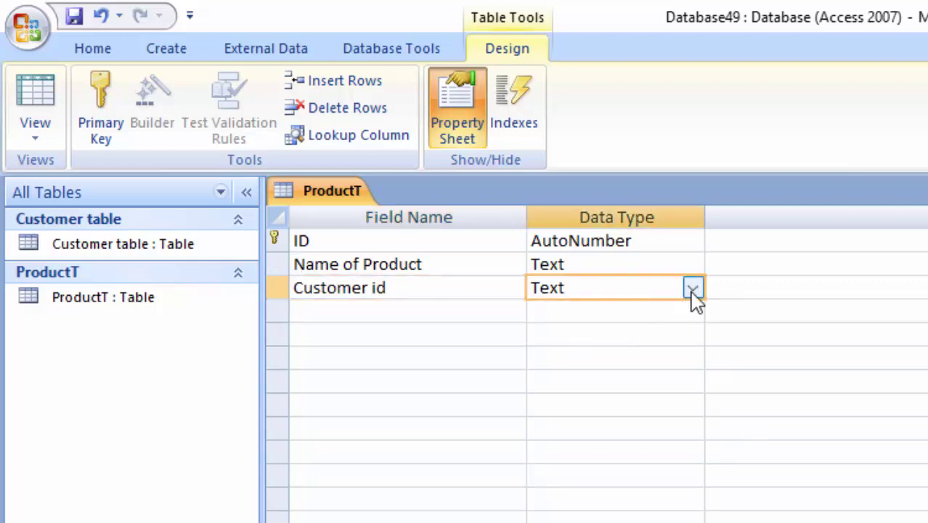
pyautogui.click(118, 242)
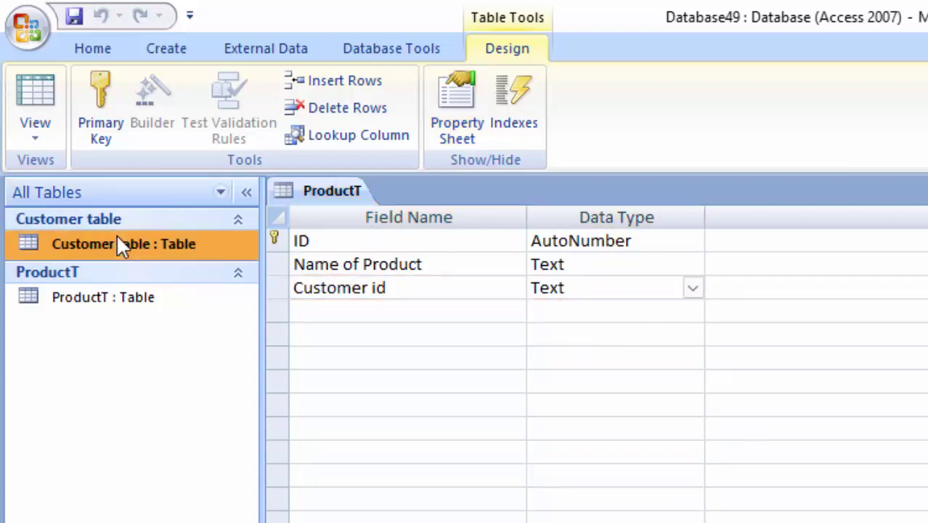
pyautogui.doubleClick(120, 243)
# Check Customer id as Customer table's primary key in Design view, then open ProductT's datasheet
pyautogui.click(40, 129)
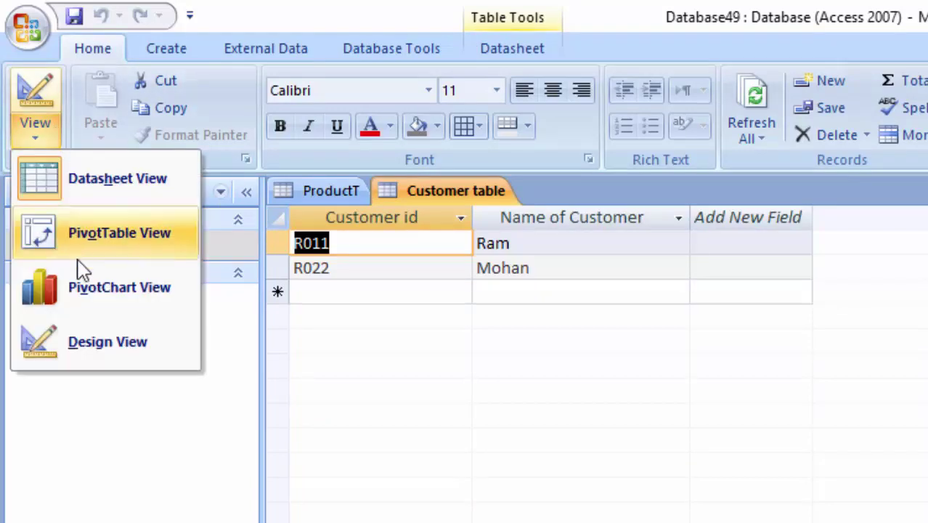
pyautogui.click(101, 343)
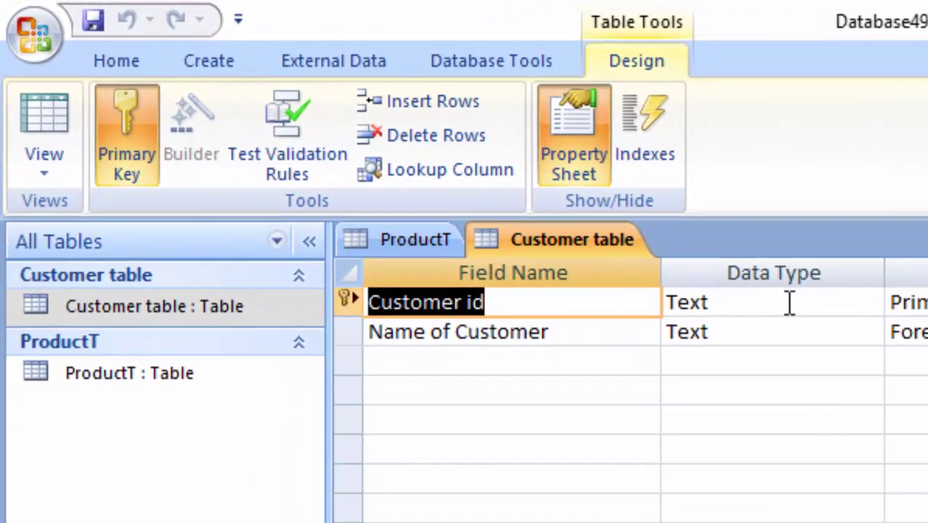
pyautogui.click(547, 309)
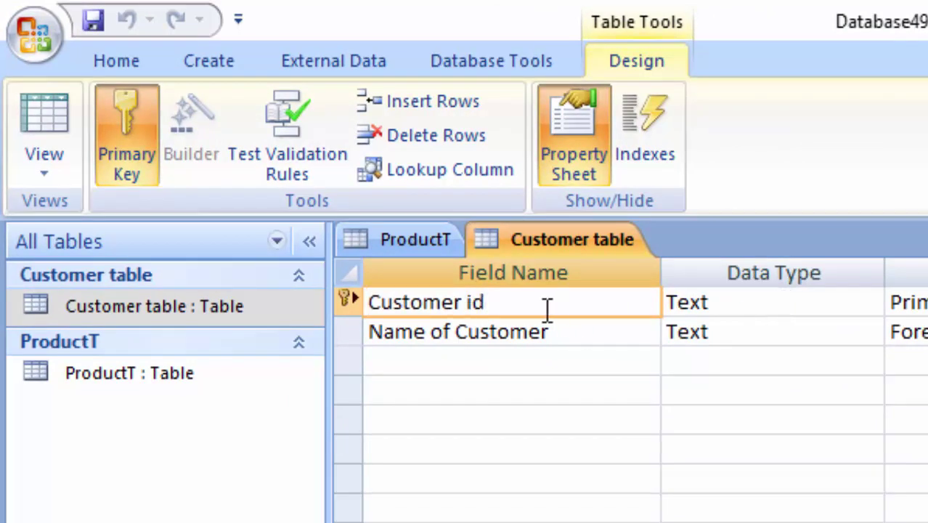
pyautogui.moveTo(547, 308); pyautogui.dragTo(361, 309)
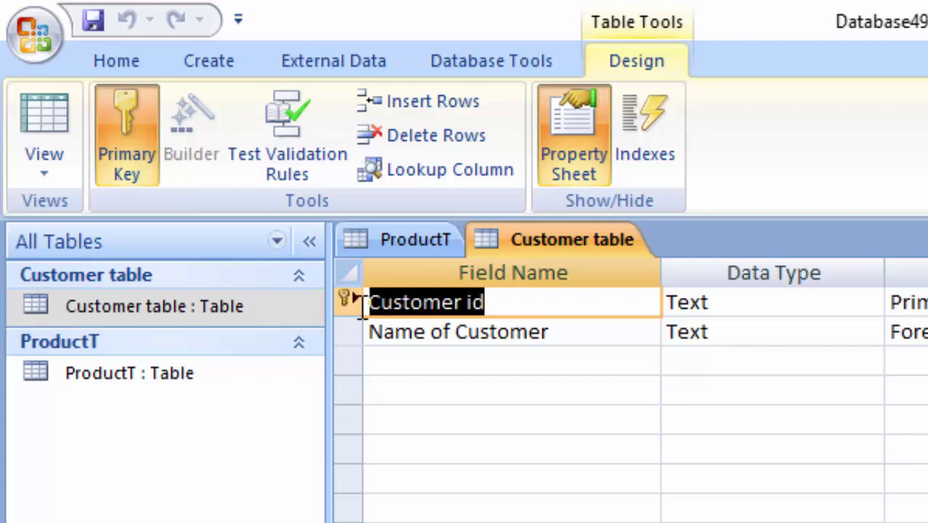
pyautogui.click(150, 372)
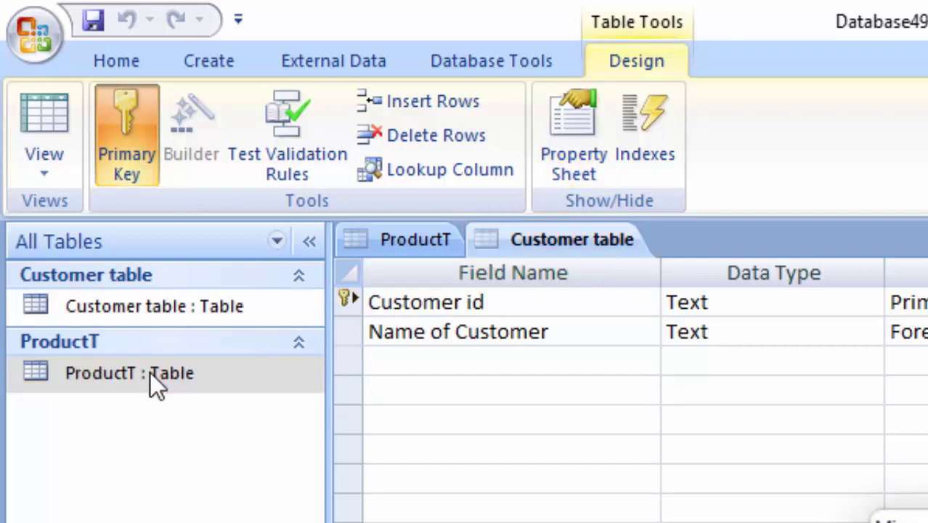
pyautogui.press('Return')
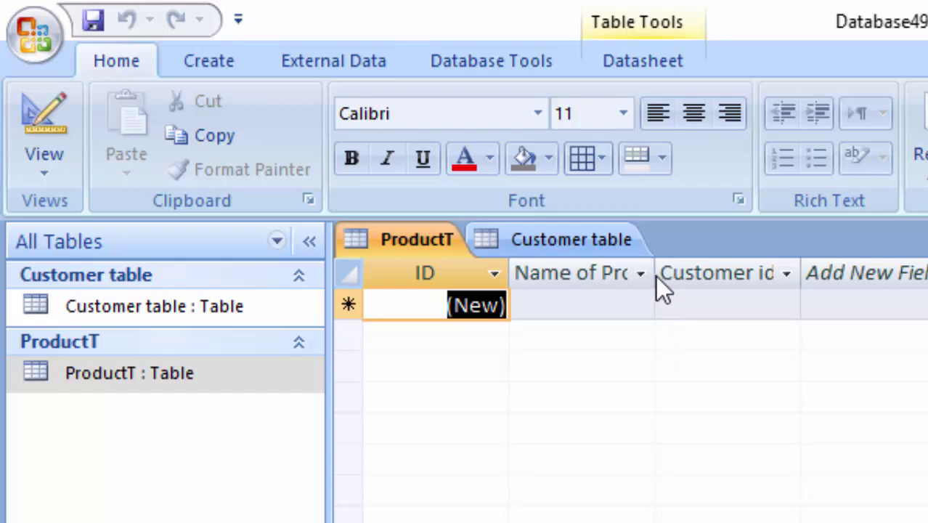
# Widen the Name of Product and Customer id columns in ProductT
pyautogui.moveTo(656, 276); pyautogui.dragTo(735, 376)
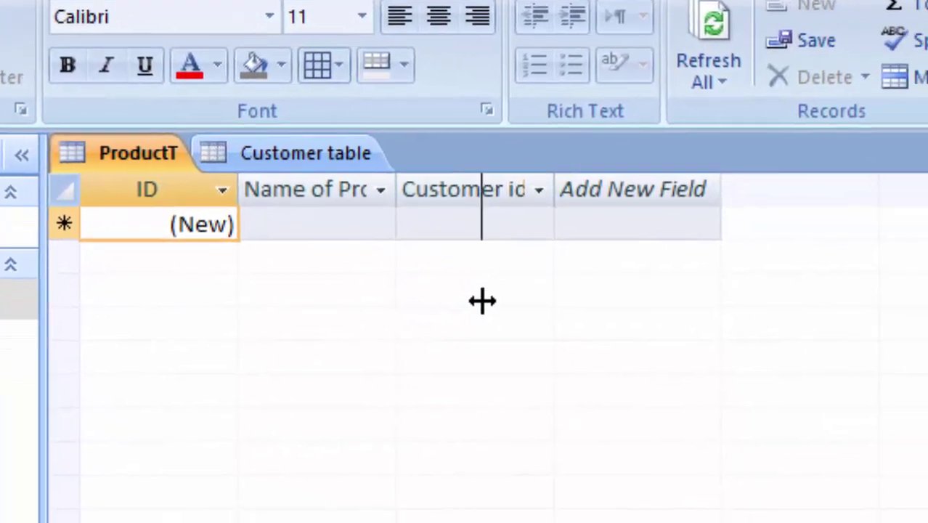
pyautogui.moveTo(482, 301); pyautogui.dragTo(482, 300)
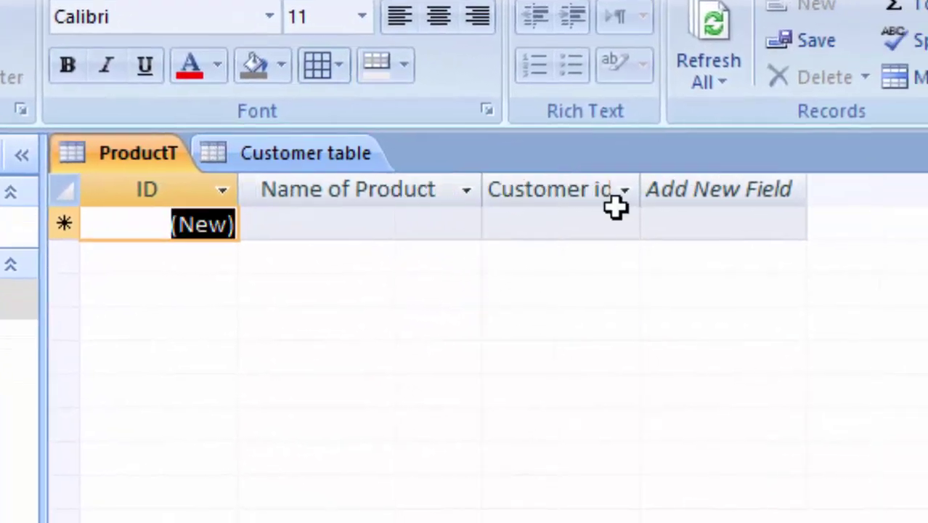
pyautogui.moveTo(642, 189); pyautogui.dragTo(717, 251)
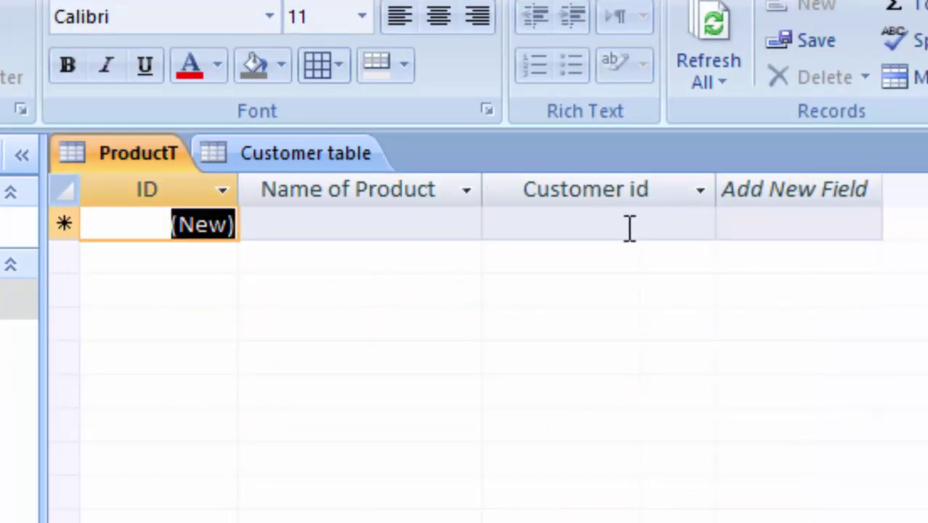
# Set the first two products to Keyboard and Mouse from the dropdown
pyautogui.click(463, 225)
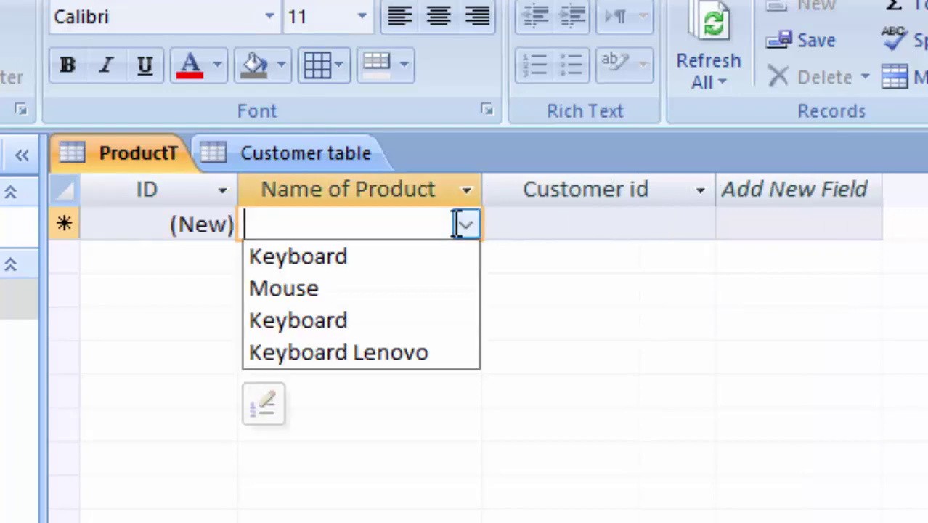
pyautogui.click(417, 258)
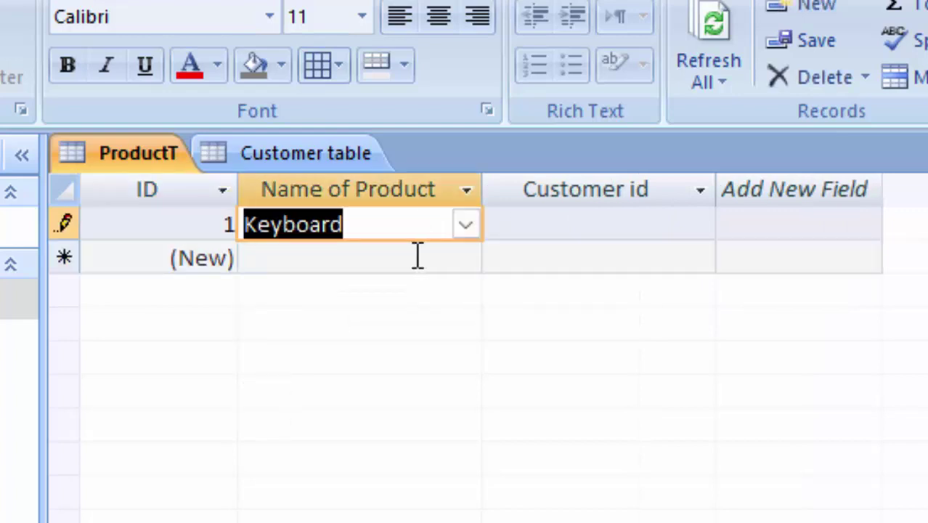
pyautogui.click(418, 258)
pyautogui.click(466, 258)
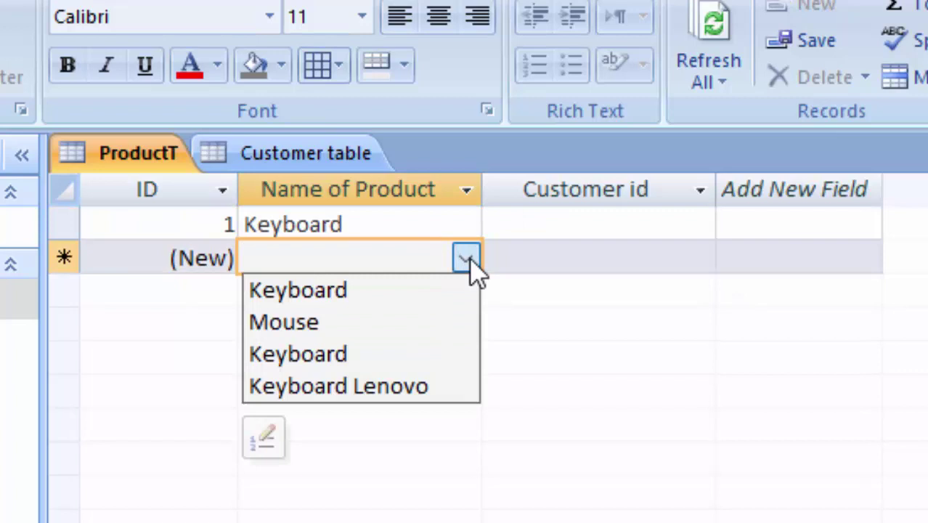
pyautogui.click(374, 331)
pyautogui.click(404, 290)
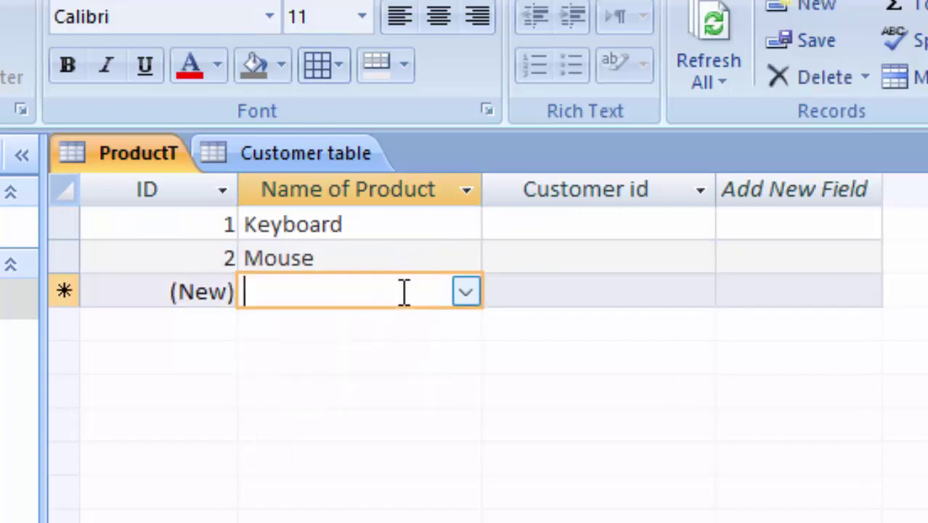
# Set products three to five to Keyboard Lenovo, Keyboard and Mouse
pyautogui.click(466, 292)
pyautogui.click(352, 420)
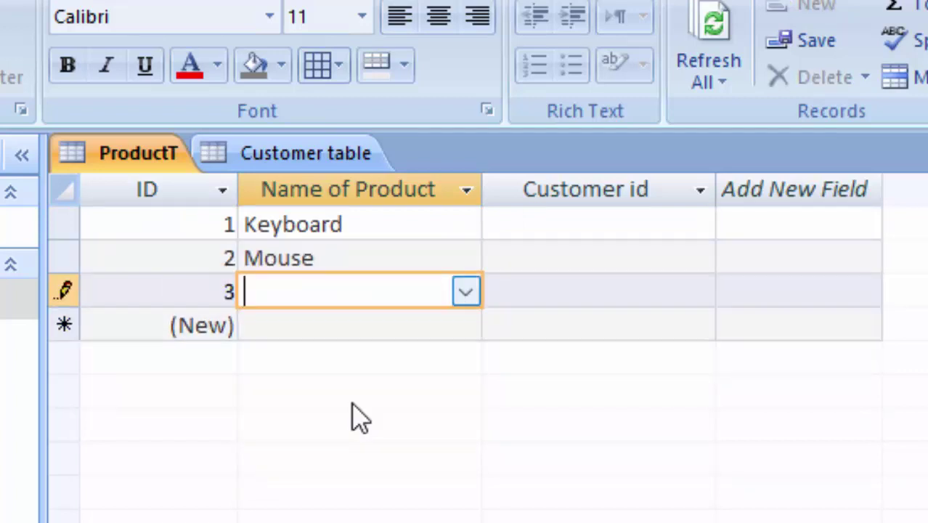
pyautogui.click(404, 327)
pyautogui.click(465, 327)
pyautogui.click(320, 358)
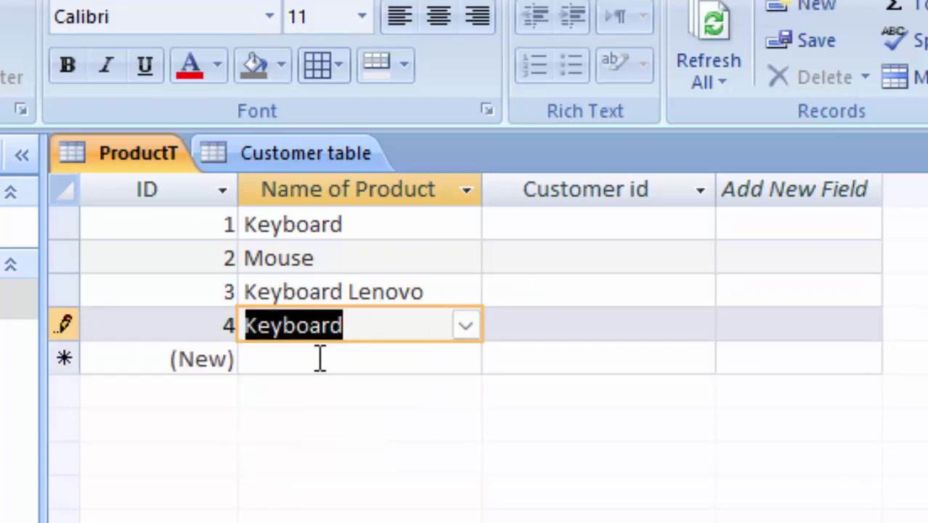
pyautogui.click(360, 355)
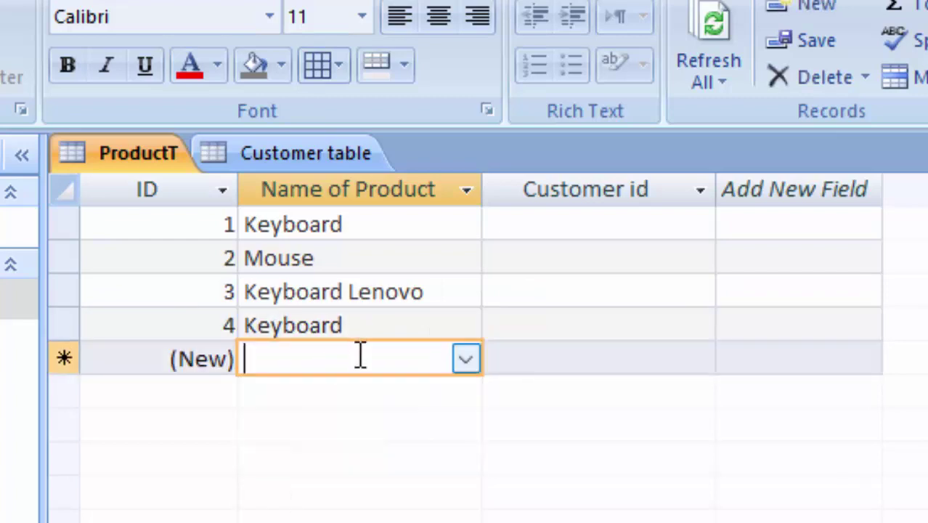
pyautogui.click(461, 358)
pyautogui.click(363, 425)
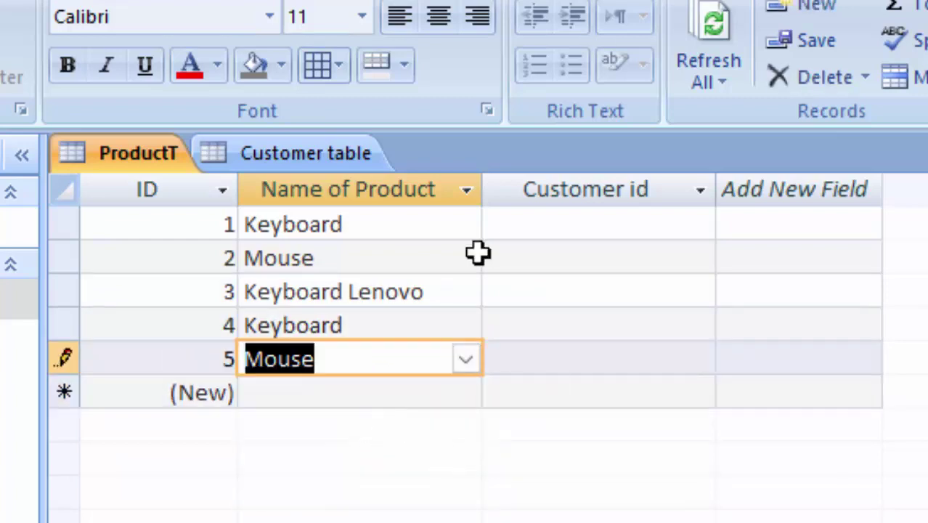
pyautogui.click(621, 220)
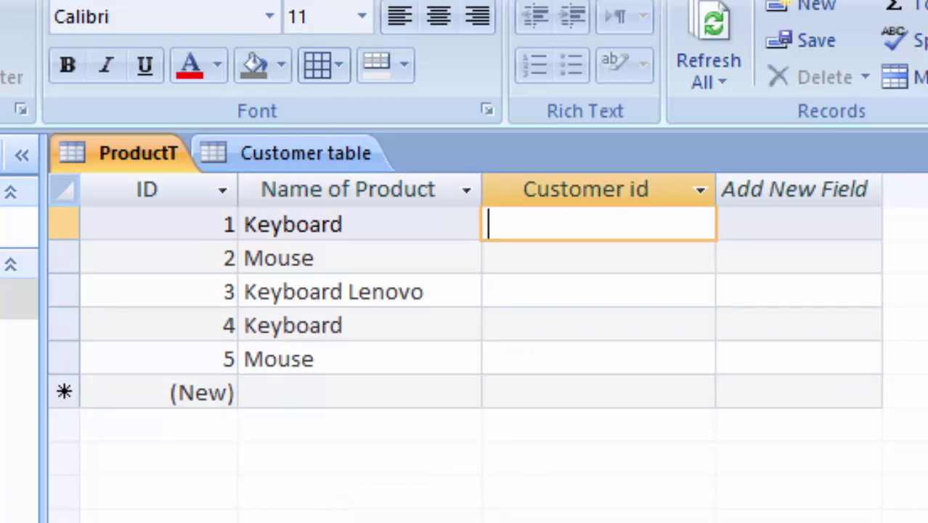
# After checking Customer table's ids, enter R011 for the first product and correct the second's Customer id
pyautogui.doubleClick(19, 227)
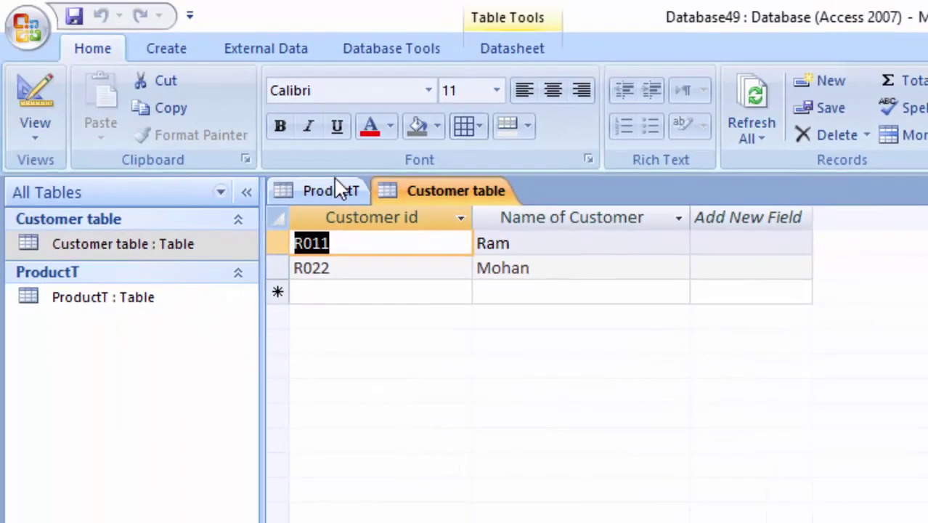
pyautogui.click(335, 179)
pyautogui.write('R')
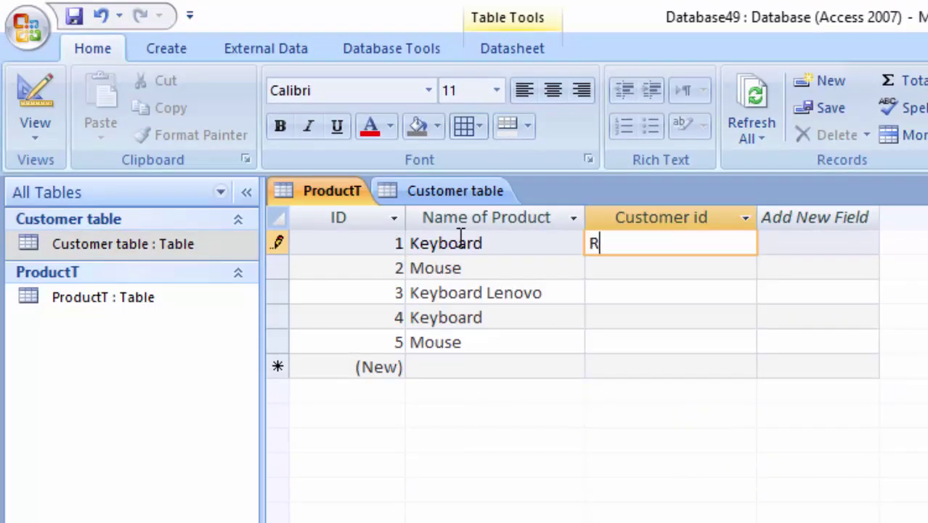
pyautogui.write('0')
pyautogui.write('1')
pyautogui.write('1')
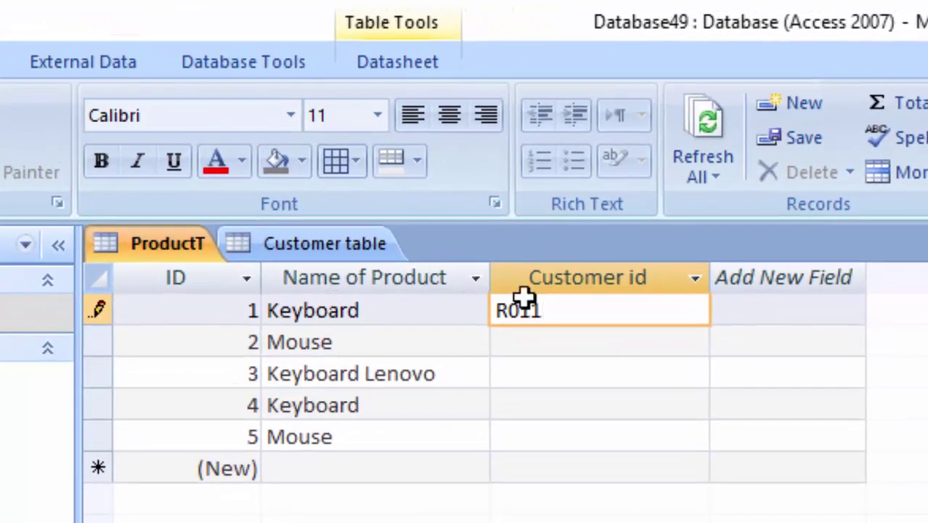
pyautogui.click(543, 337)
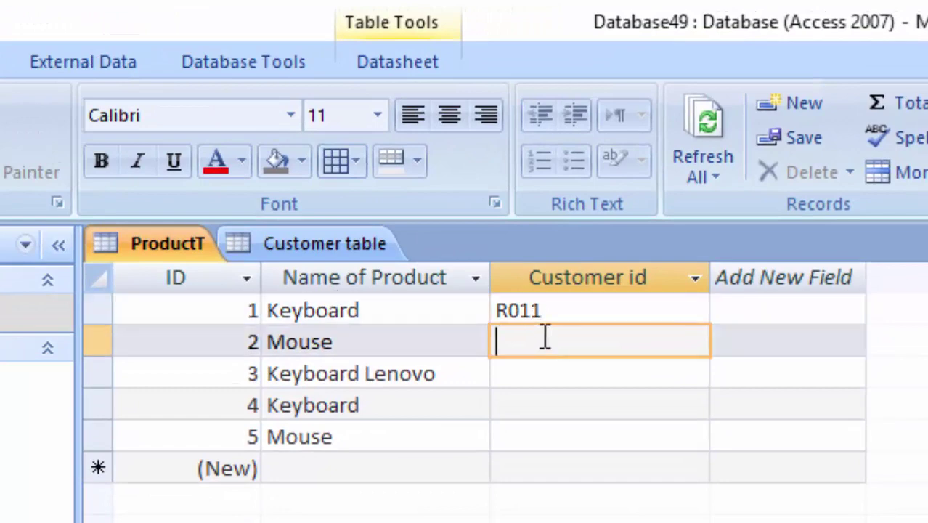
pyautogui.write('R')
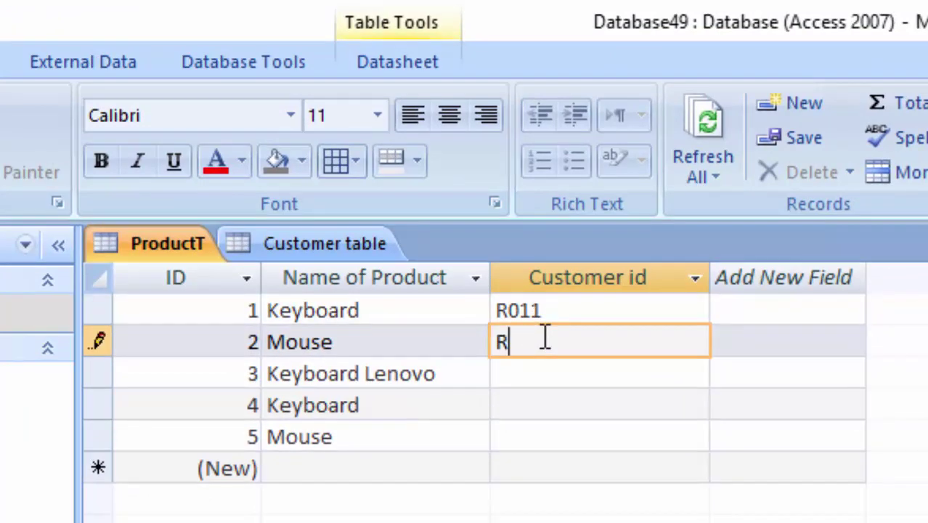
pyautogui.write('001')
pyautogui.press('BackSpace')
pyautogui.press('BackSpace')
pyautogui.write('11')
# Assign Customer ids R022, R011 and R011 to the third, fourth and fifth products
pyautogui.click(567, 371)
pyautogui.write('R02')
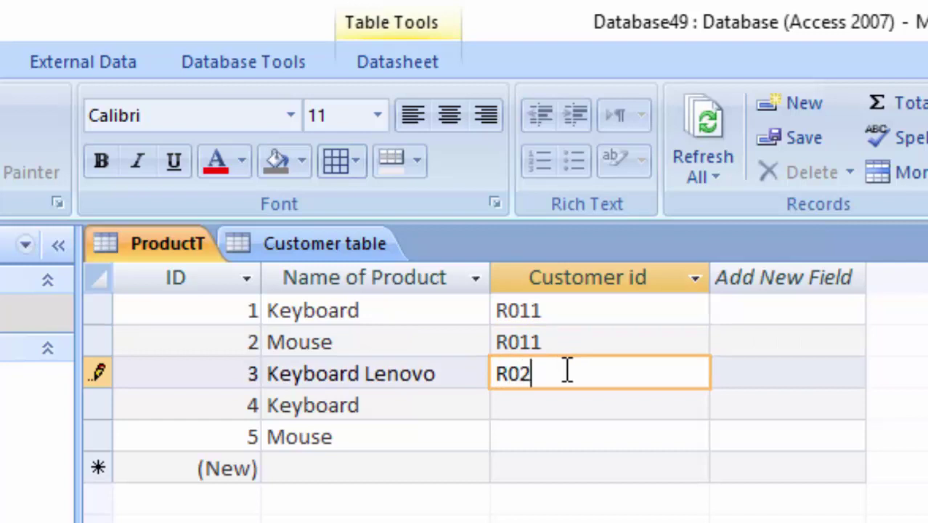
pyautogui.write('2')
pyautogui.click(537, 395)
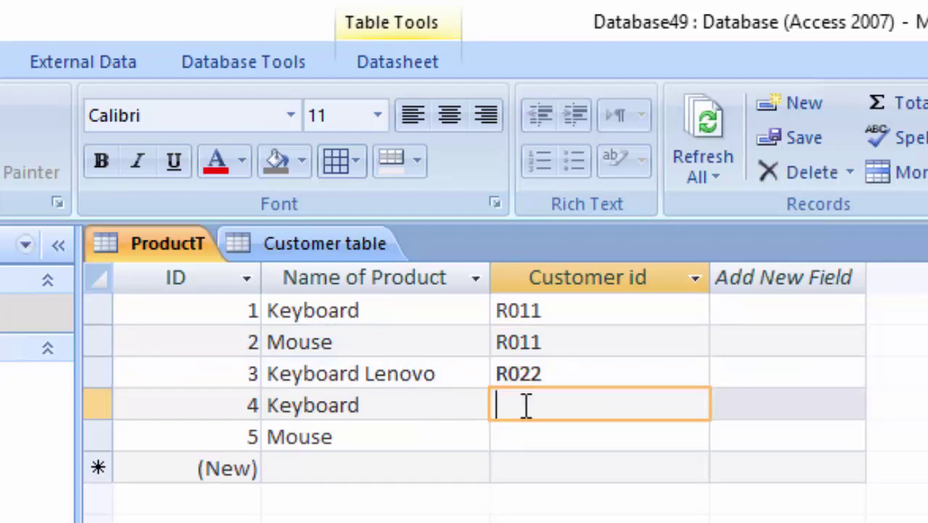
pyautogui.write('R011')
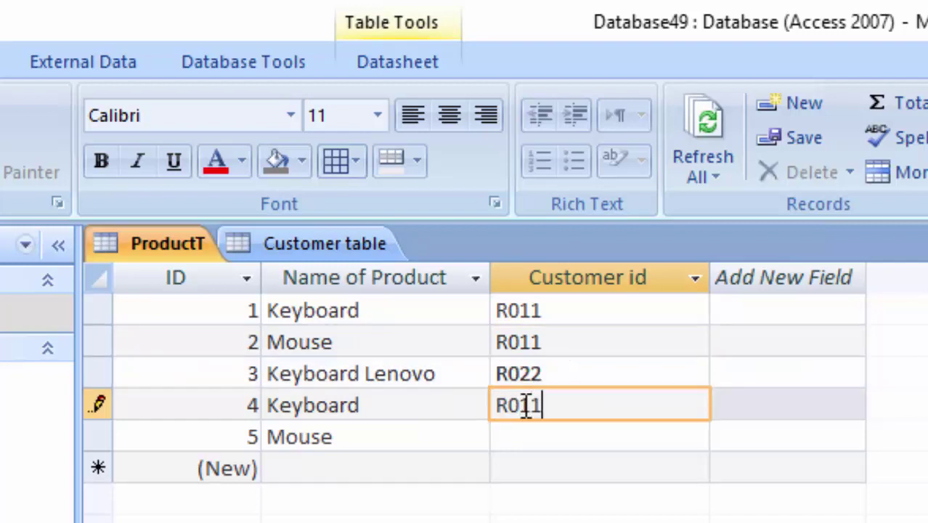
pyautogui.click(642, 429)
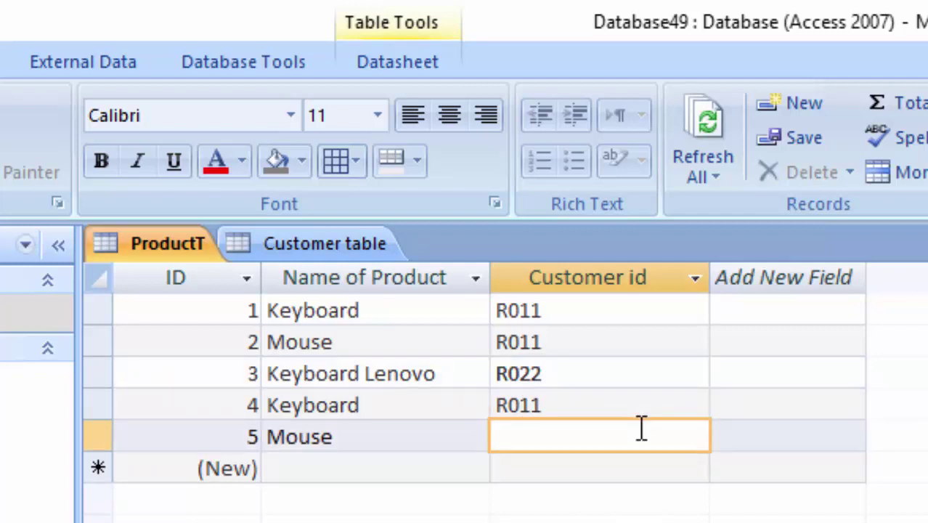
pyautogui.write('R011')
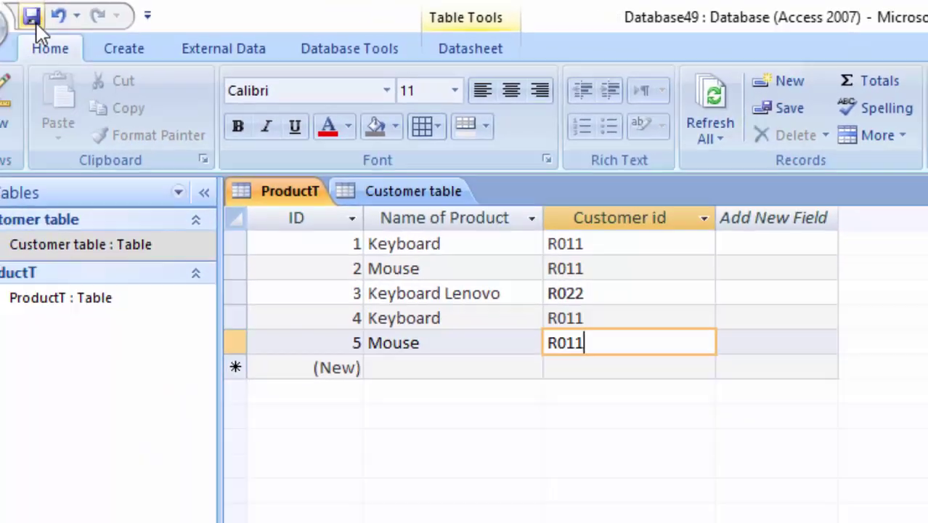
# Save the edited record, then save and close Customer table
pyautogui.click(70, 14)
pyautogui.rightClick(422, 183)
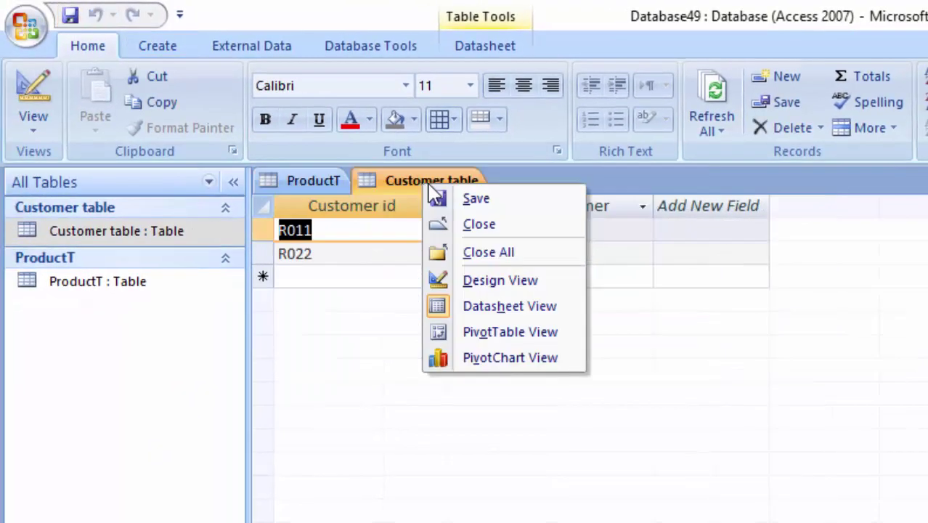
pyautogui.click(465, 201)
pyautogui.rightClick(444, 182)
pyautogui.click(476, 220)
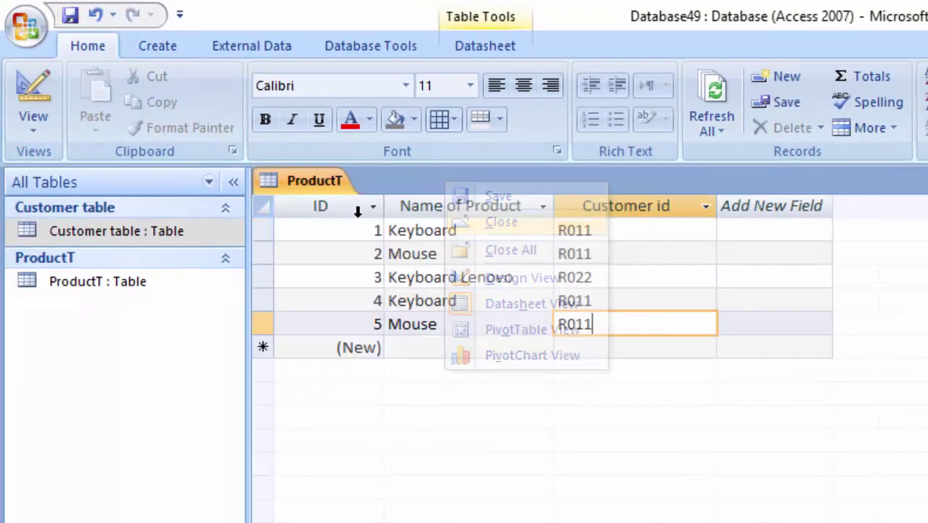
# Save and close the ProductT table
pyautogui.rightClick(314, 182)
pyautogui.click(338, 196)
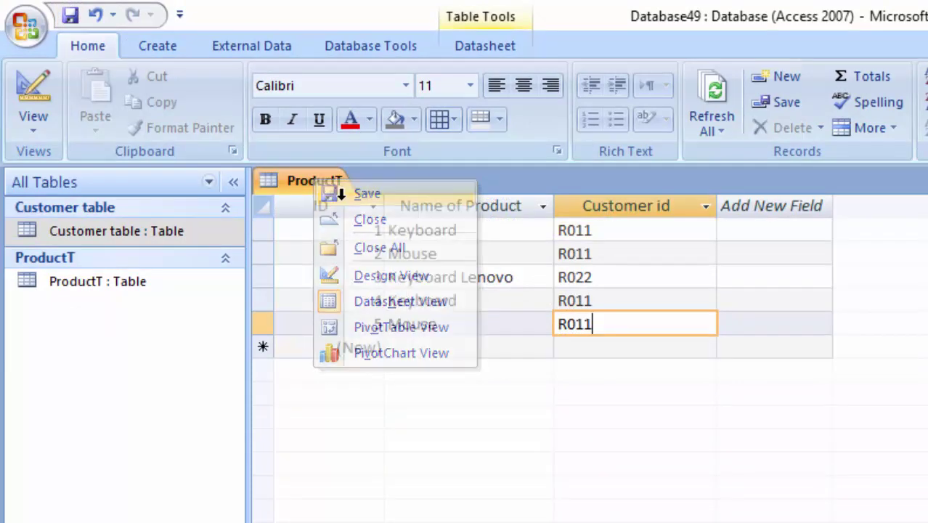
pyautogui.rightClick(297, 190)
pyautogui.click(350, 233)
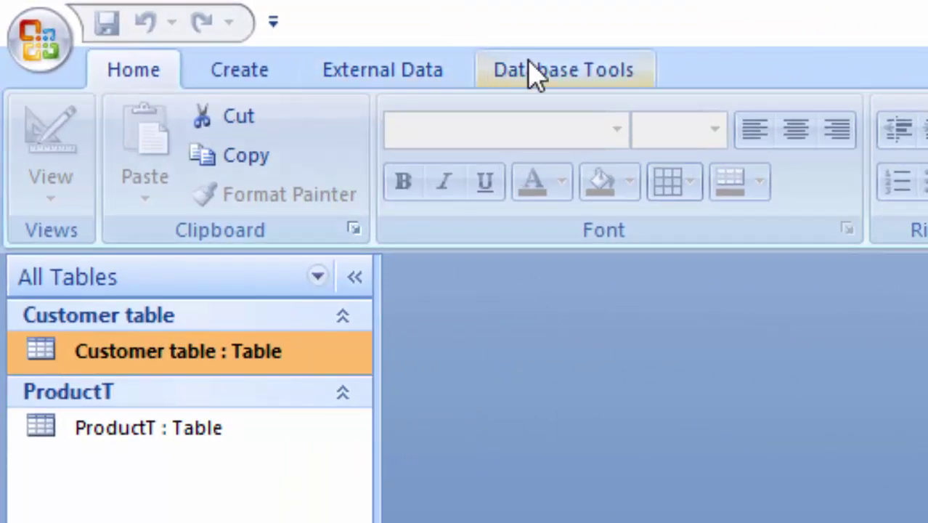
pyautogui.click(529, 70)
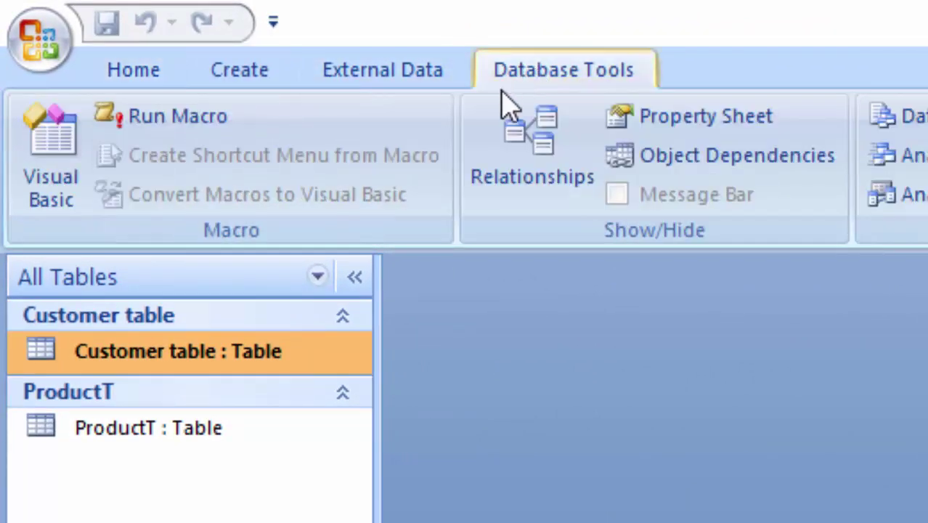
# Open Relationships and add Customer table and ProductT from Show Table
pyautogui.click(529, 142)
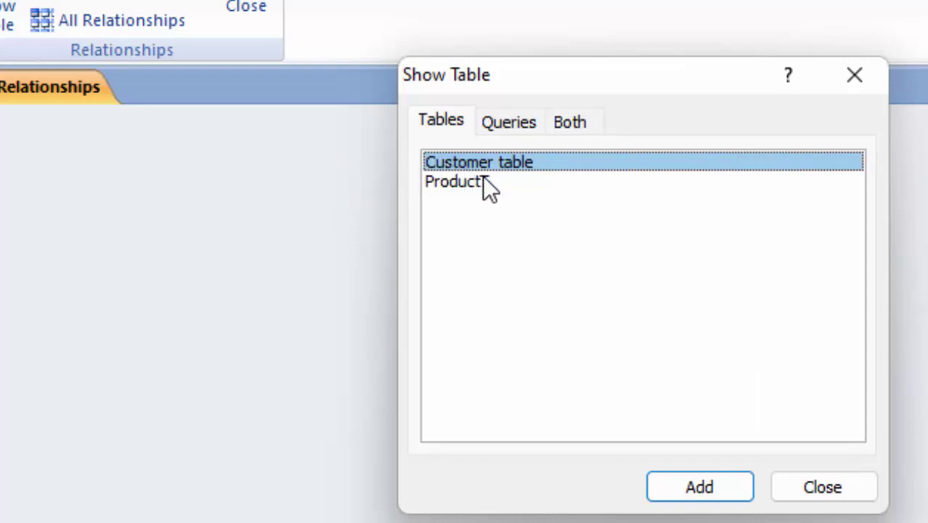
pyautogui.click(681, 487)
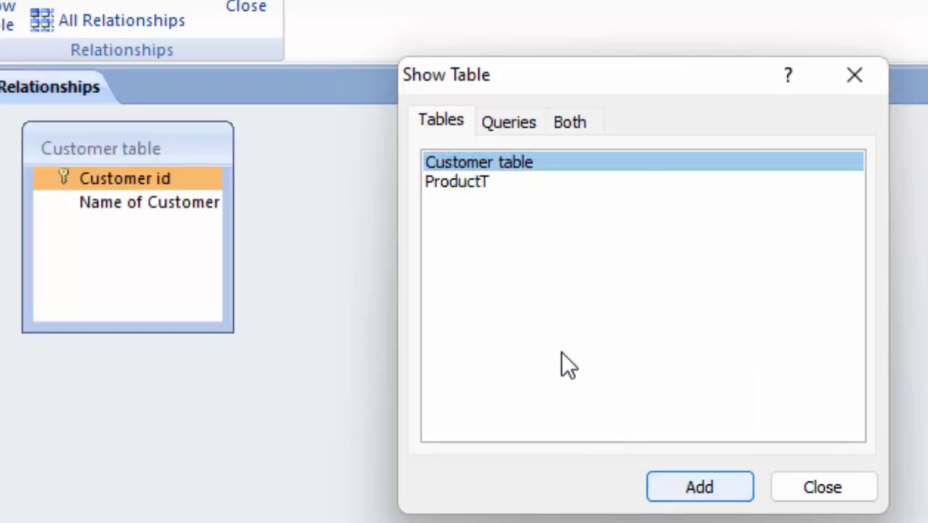
pyautogui.click(462, 183)
pyautogui.click(683, 487)
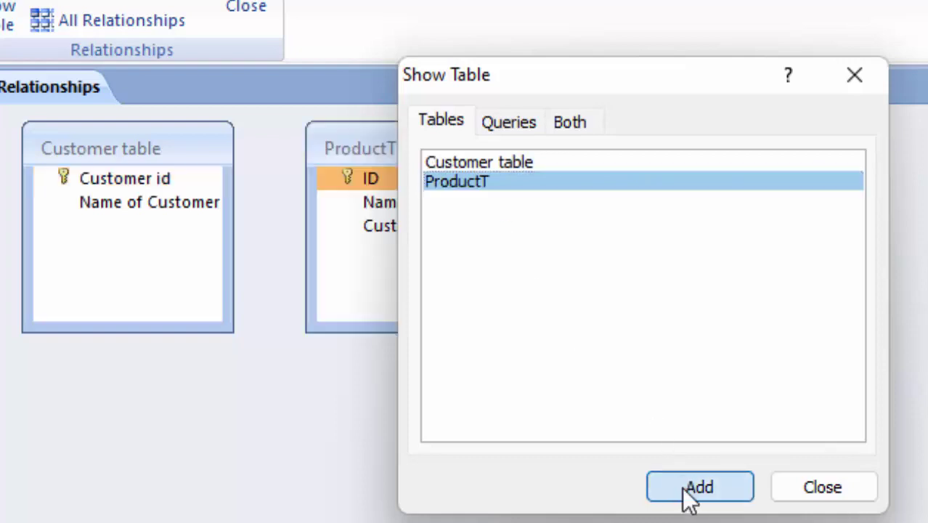
pyautogui.click(818, 491)
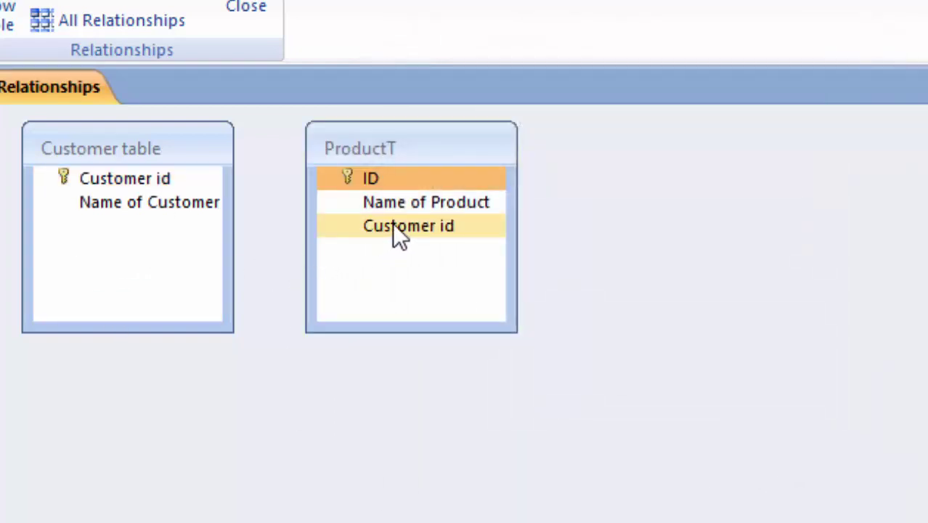
# Link the two tables on Customer id with referential integrity plus cascading updates and deletes
pyautogui.moveTo(392, 225); pyautogui.dragTo(122, 182)
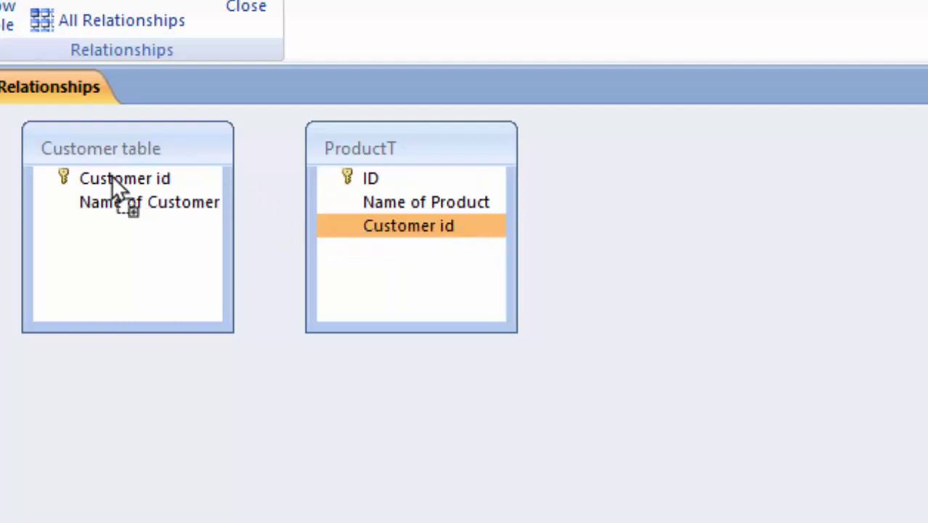
pyautogui.moveTo(119, 177); pyautogui.dragTo(81, 179)
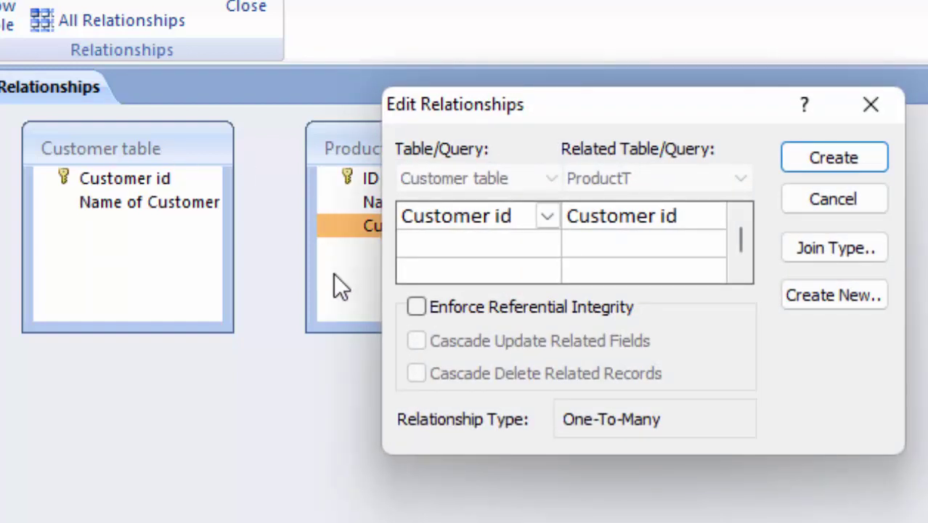
pyautogui.click(491, 306)
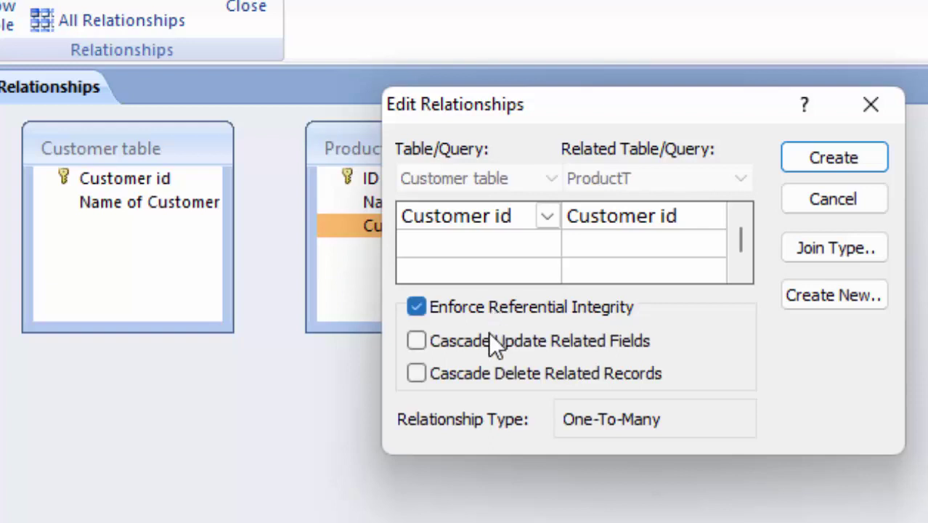
pyautogui.click(490, 341)
pyautogui.click(514, 373)
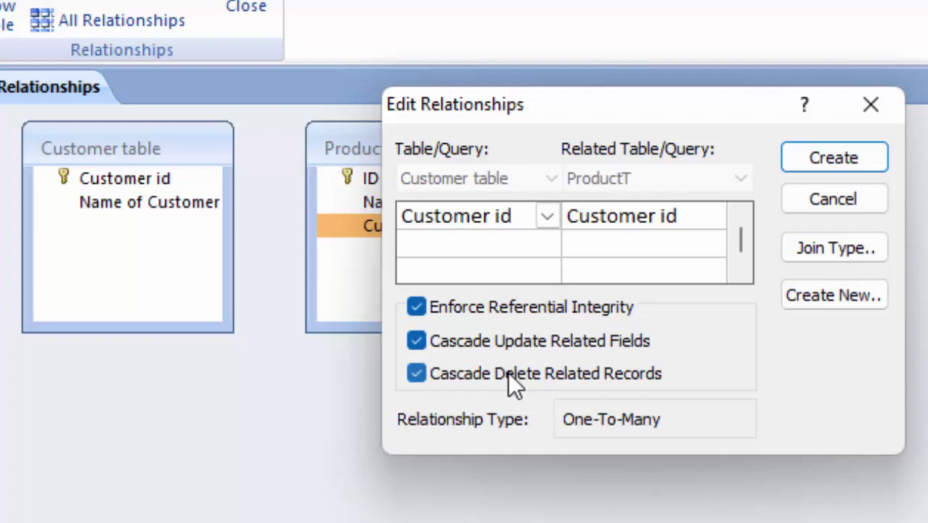
pyautogui.click(793, 158)
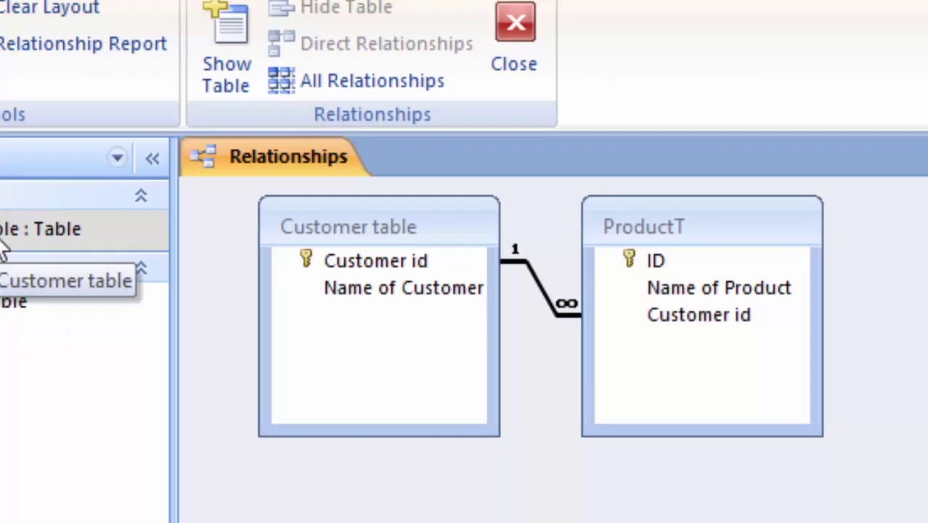
pyautogui.click(127, 269)
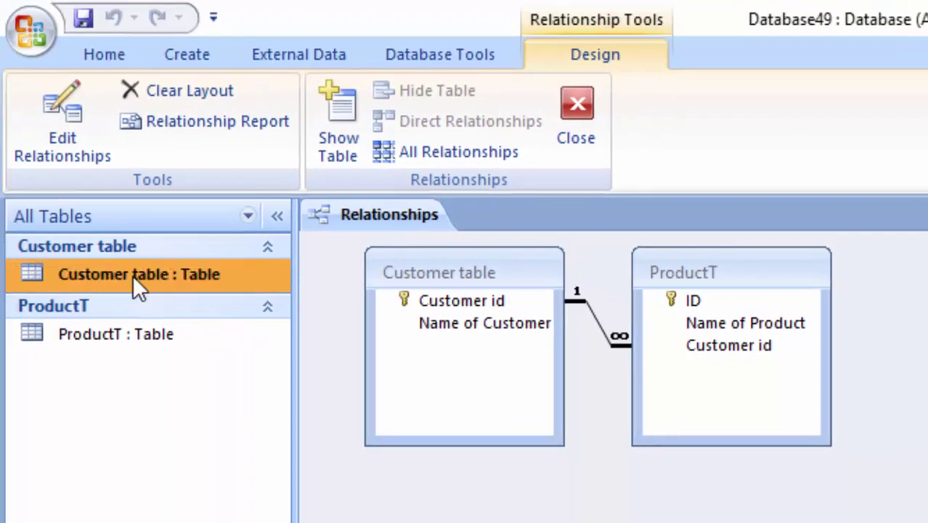
# Open Customer table and expand R011's related product records
pyautogui.doubleClick(133, 275)
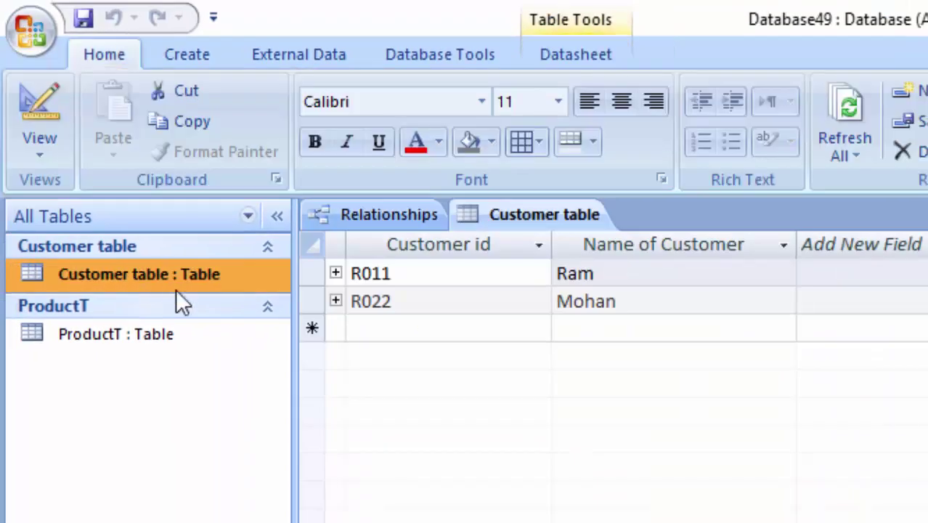
pyautogui.click(337, 274)
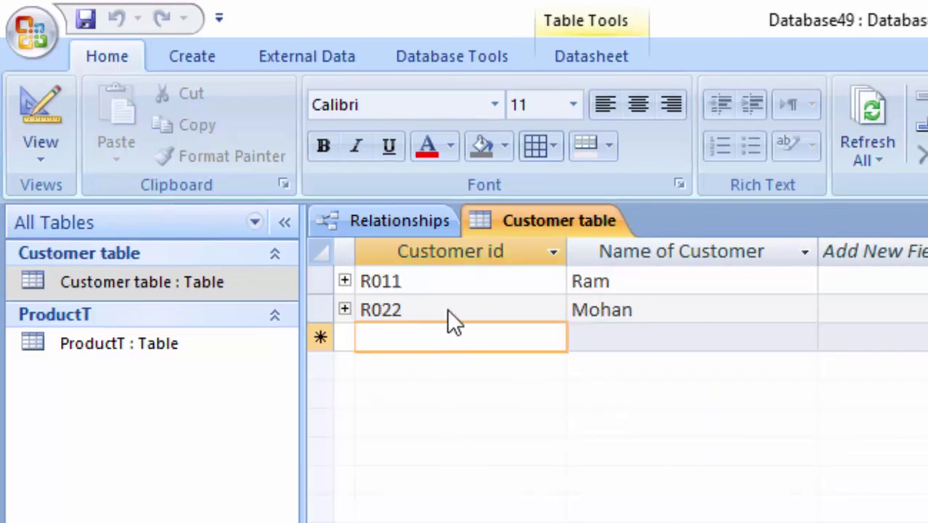
pyautogui.click(447, 308)
# Add a new customer with id R011 and a customer name, triggering the duplicate error
pyautogui.click(439, 345)
pyautogui.write('R')
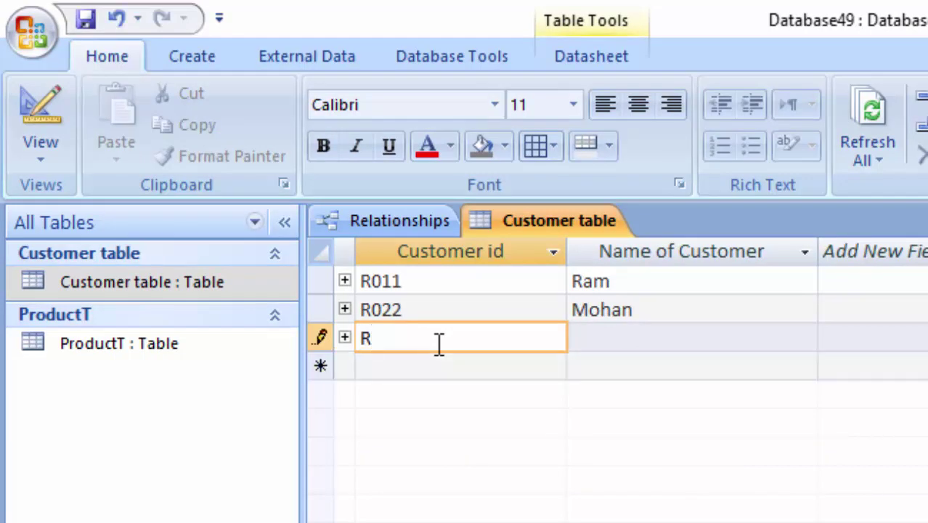
pyautogui.write('011')
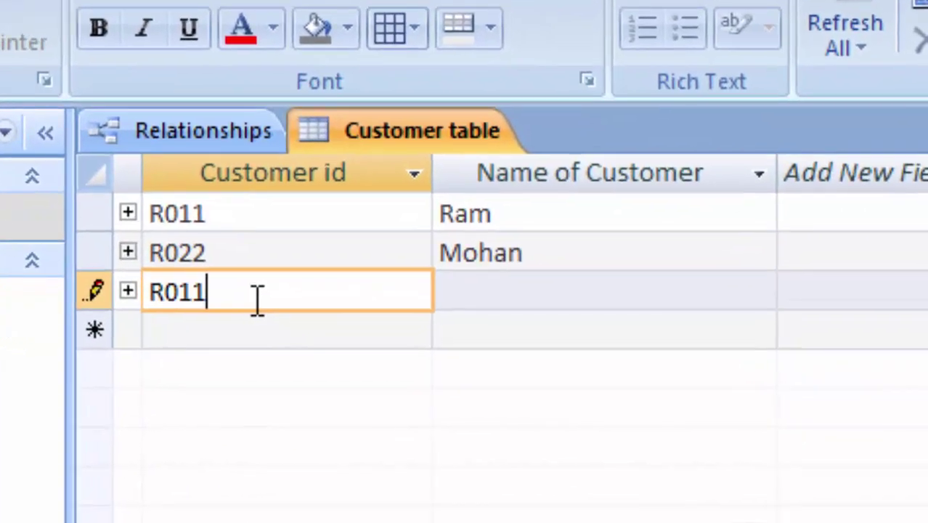
pyautogui.press('Tab')
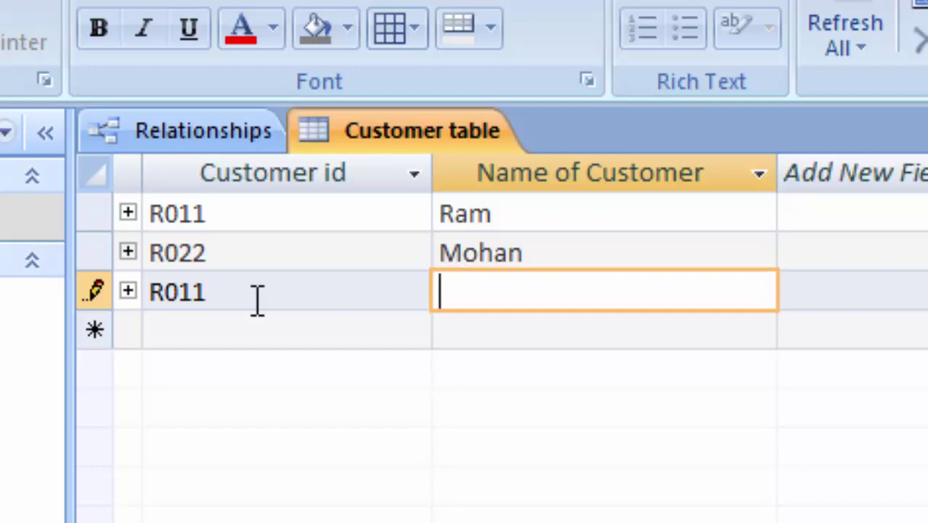
pyautogui.write('Gaurav')
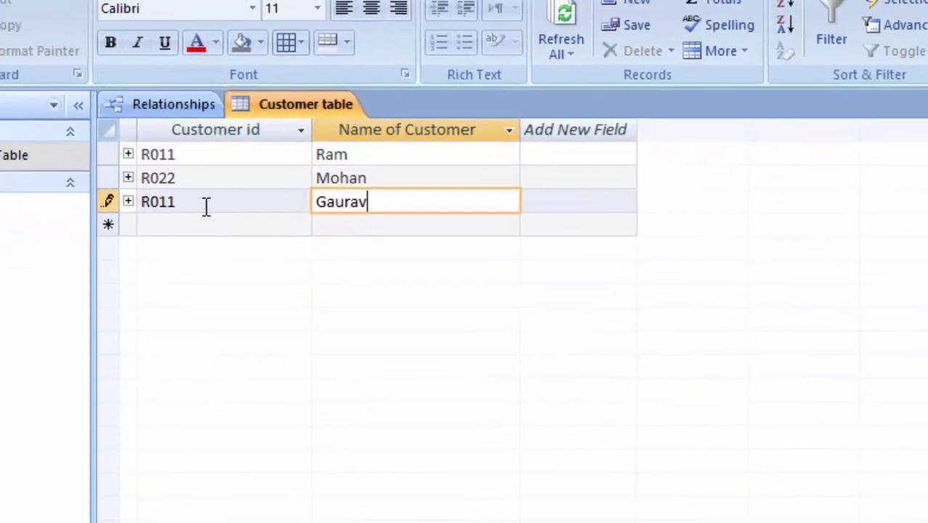
pyautogui.press('Down')
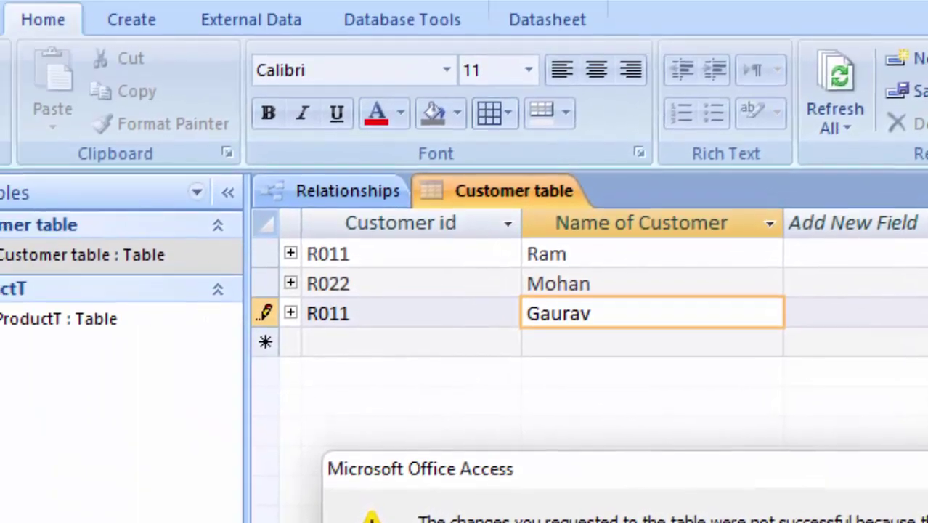
# Dismiss the duplicate-values error and clear the new record's R011 id and customer name
pyautogui.click(620, 432)
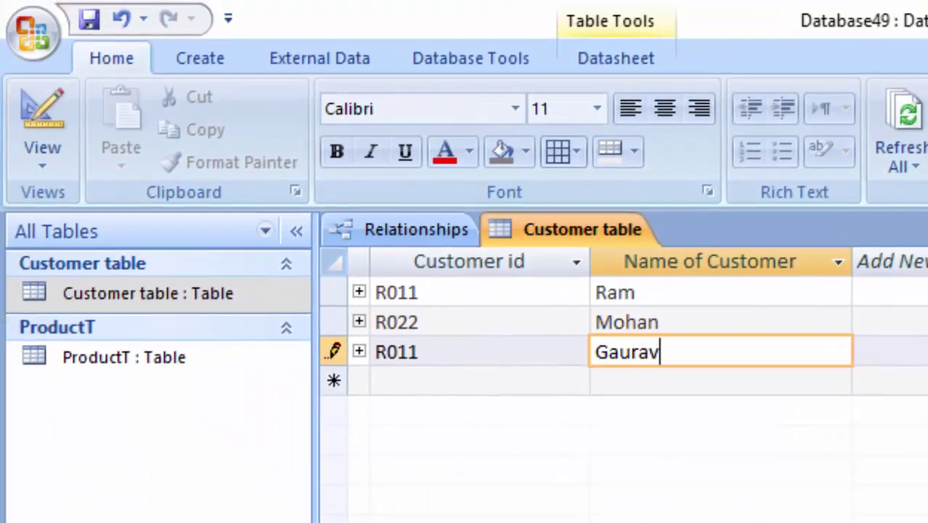
pyautogui.moveTo(680, 353)
pyautogui.mouseDown()
pyautogui.moveTo(504, 346)
pyautogui.moveTo(354, 356)
pyautogui.mouseUp()
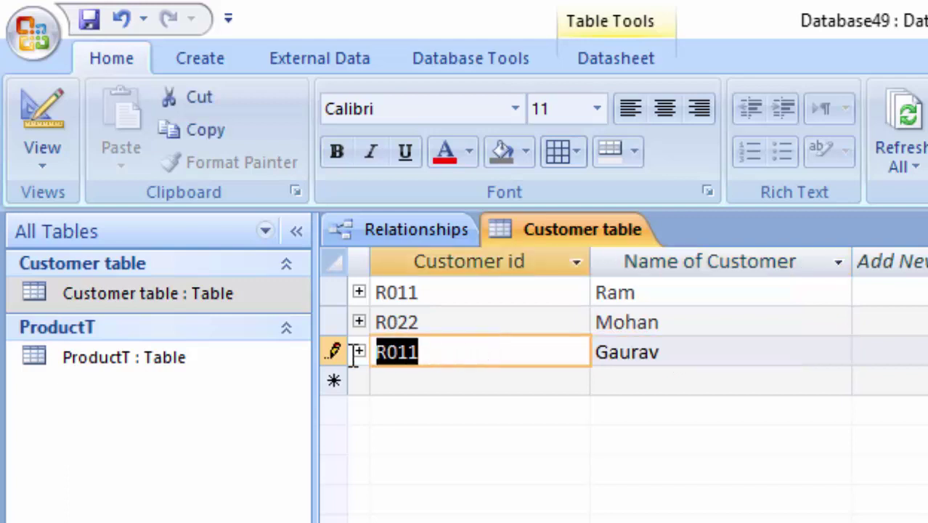
pyautogui.press('BackSpace')
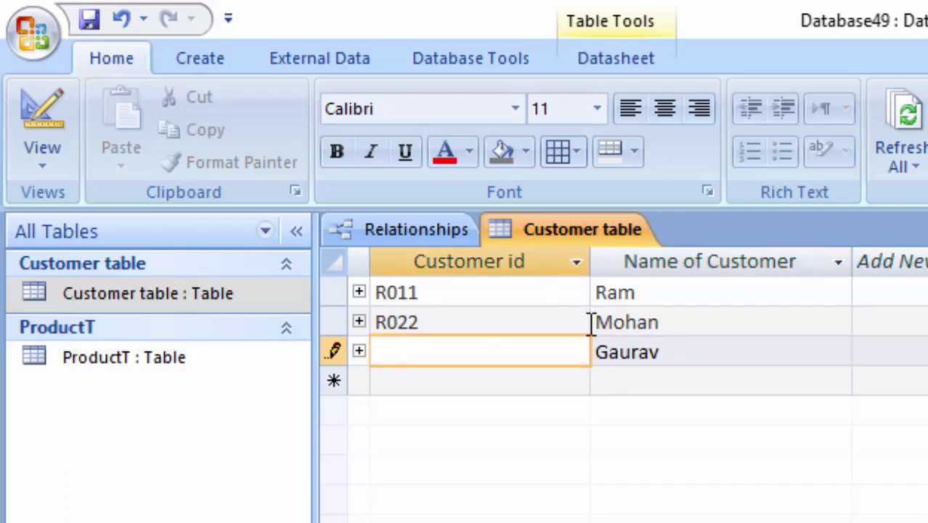
pyautogui.moveTo(710, 349); pyautogui.dragTo(613, 349)
pyautogui.press('End')
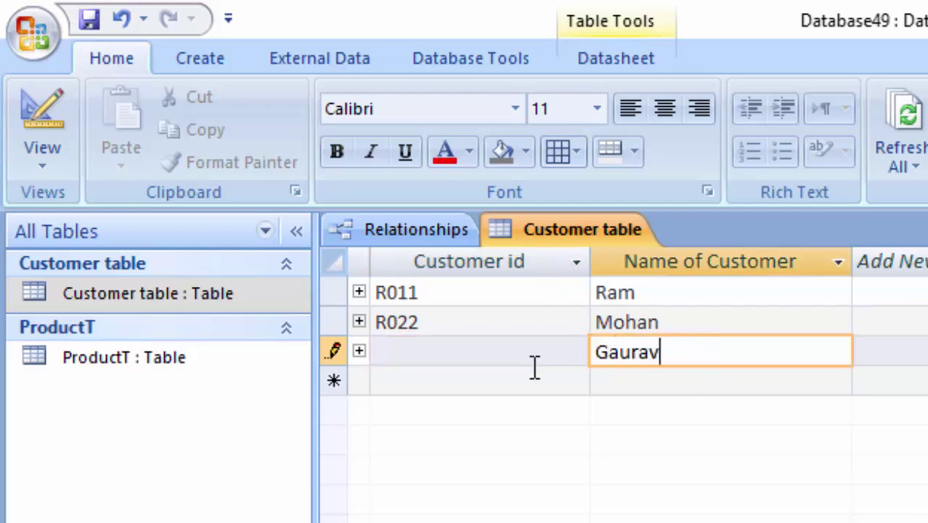
pyautogui.press('BackSpace')
pyautogui.press('BackSpace')
pyautogui.press('BackSpace')
pyautogui.press('BackSpace')
pyautogui.press('BackSpace')
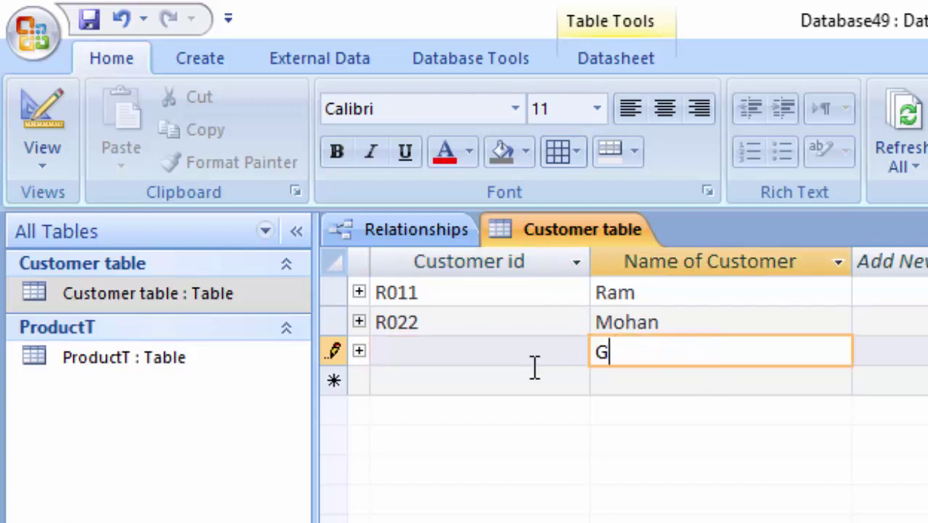
pyautogui.press('BackSpace')
pyautogui.click(506, 350)
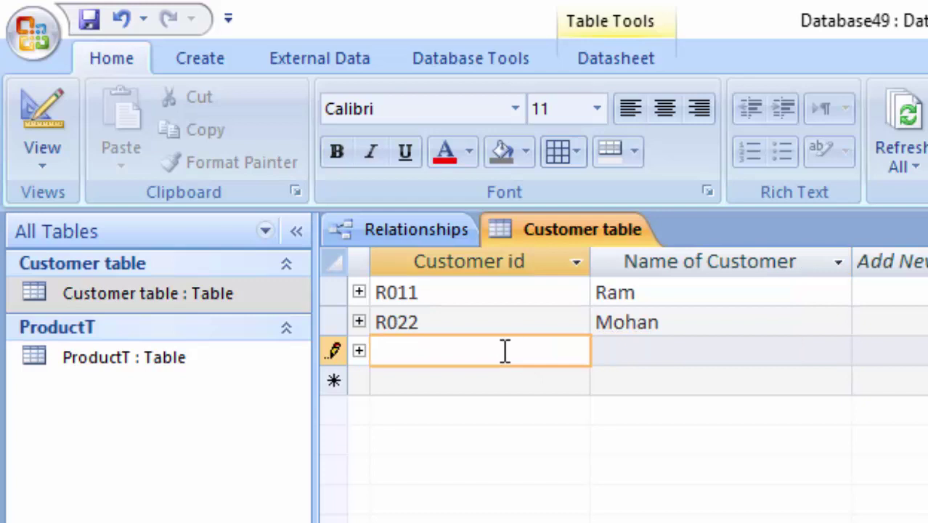